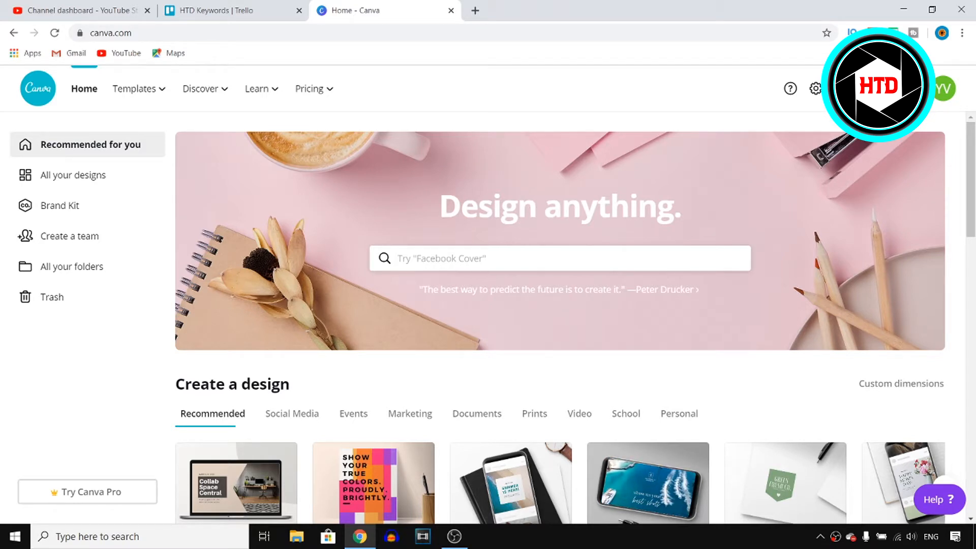
Step: Create a new design with custom dimensions of 1440 by 1440 px
click(878, 89)
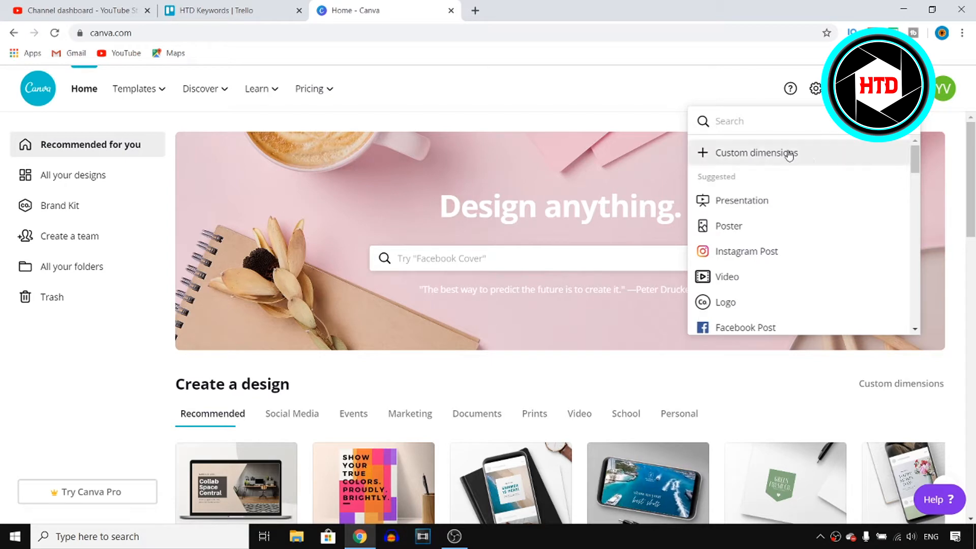
click(722, 155)
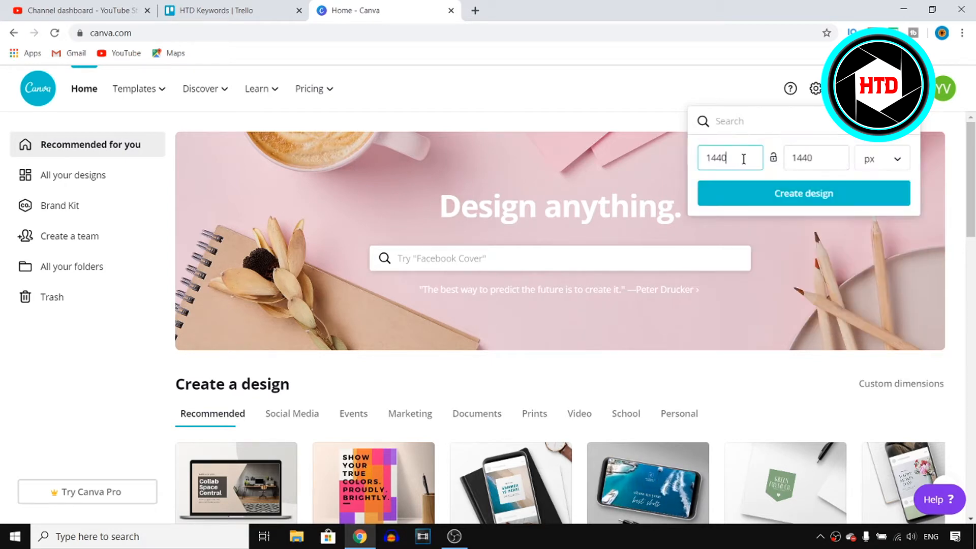
key(Tab)
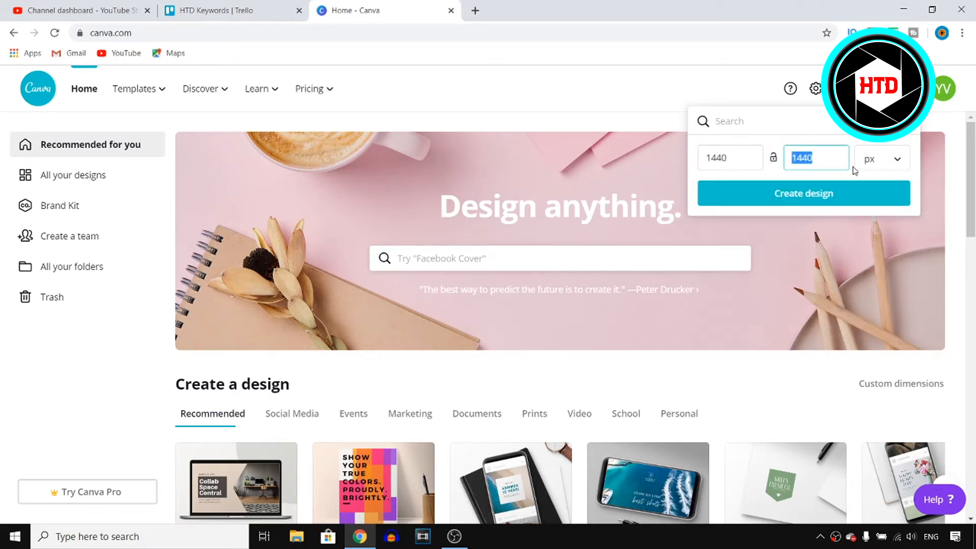
click(830, 200)
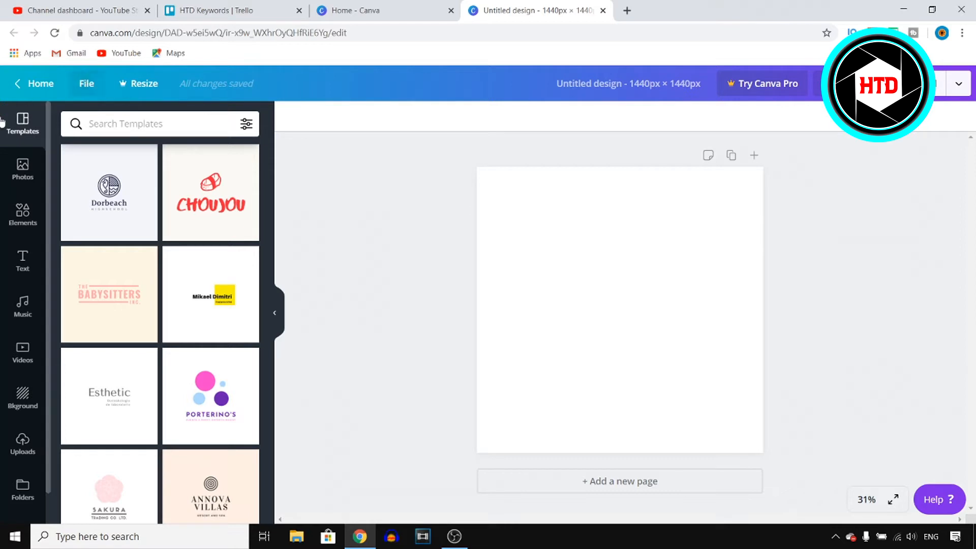
Step: Search the templates for Logo and browse through the logo template results
click(167, 123)
text(LOGO)
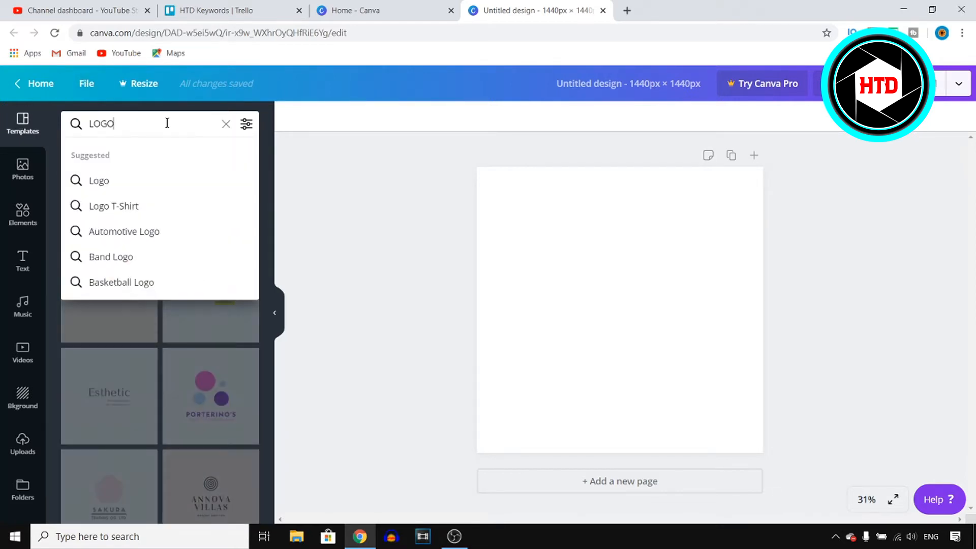
click(114, 189)
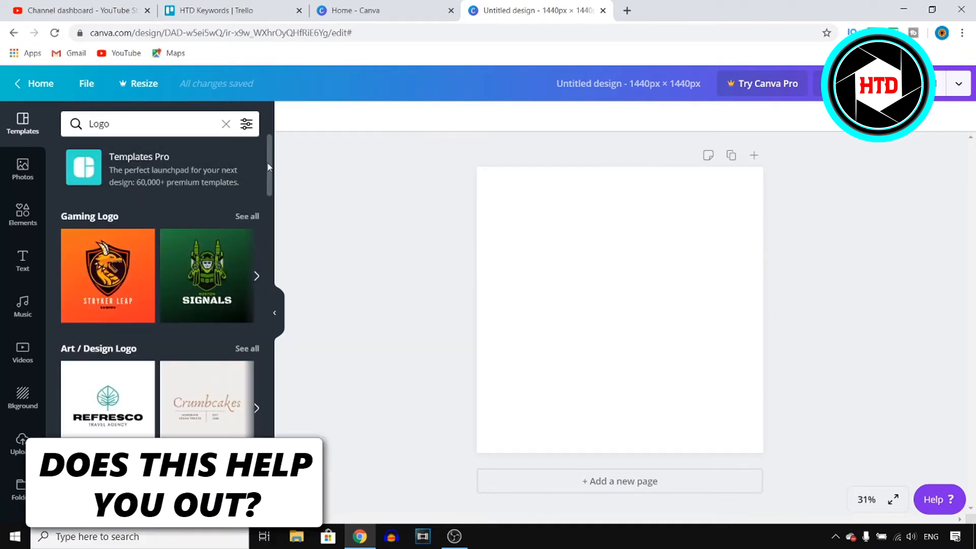
scroll(224, 221, down, 10)
scroll(224, 222, down, 15)
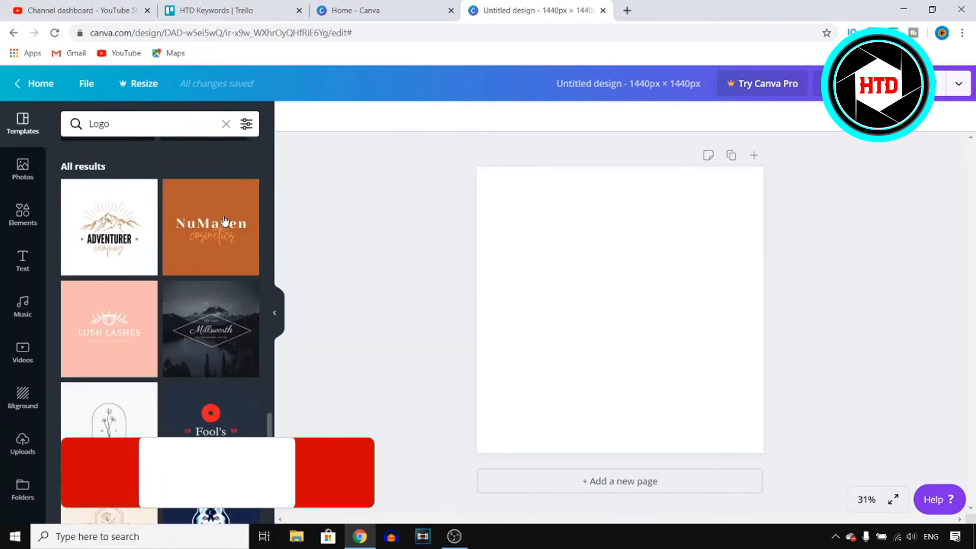
scroll(224, 221, down, 5)
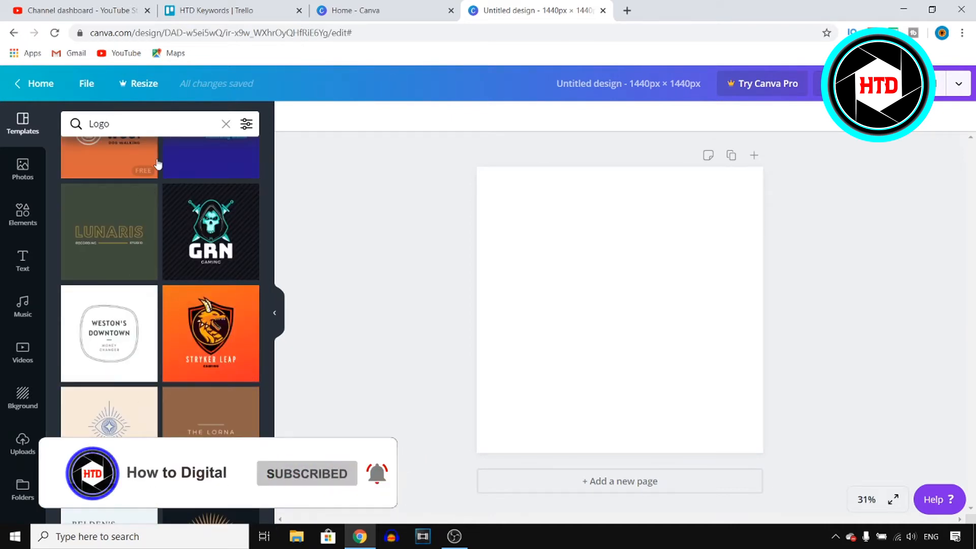
scroll(235, 241, down, 5)
scroll(235, 242, down, 5)
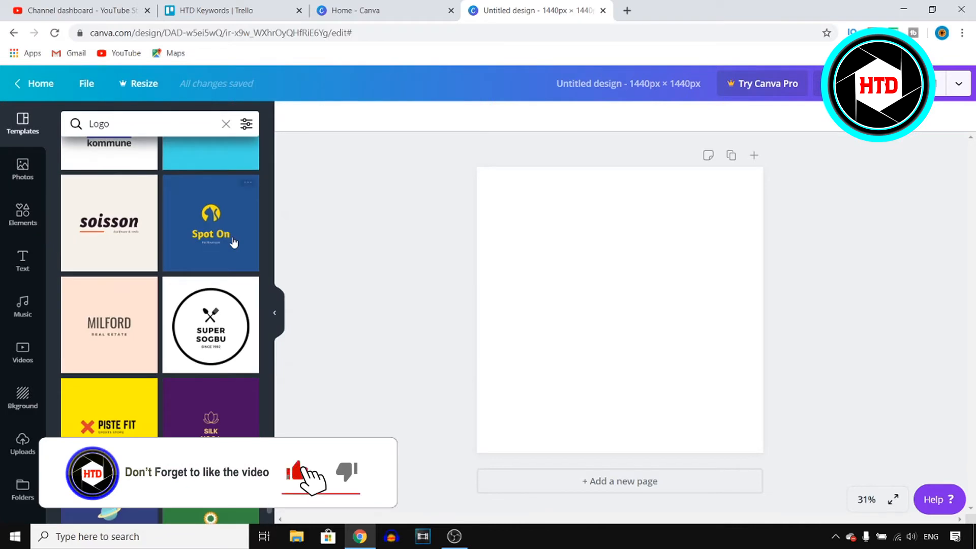
scroll(234, 243, down, 5)
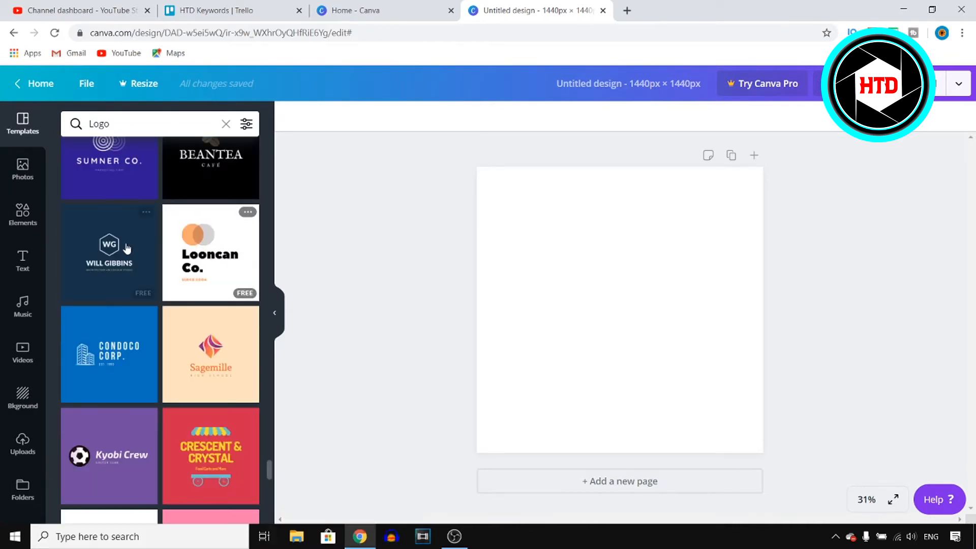
scroll(202, 246, down, 3)
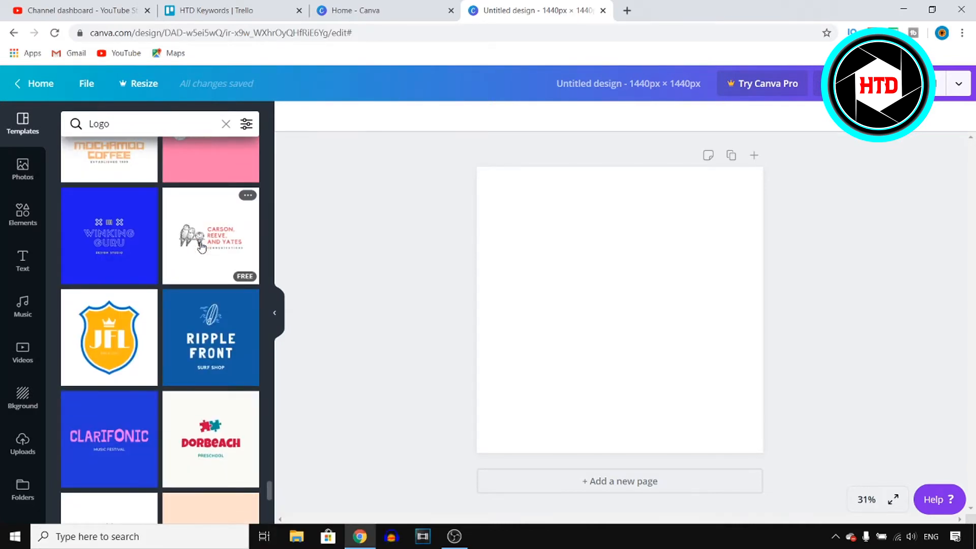
scroll(201, 247, down, 5)
scroll(202, 247, down, 10)
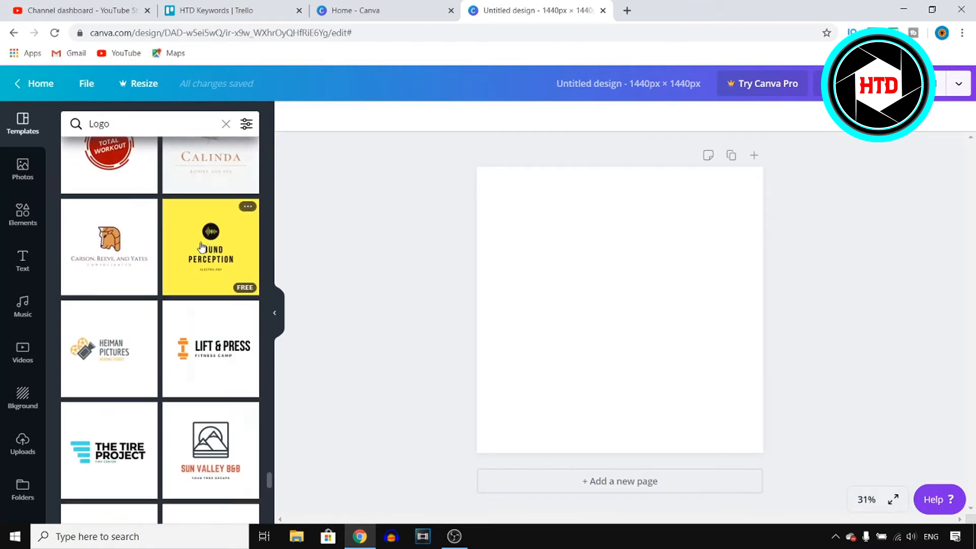
scroll(202, 247, down, 5)
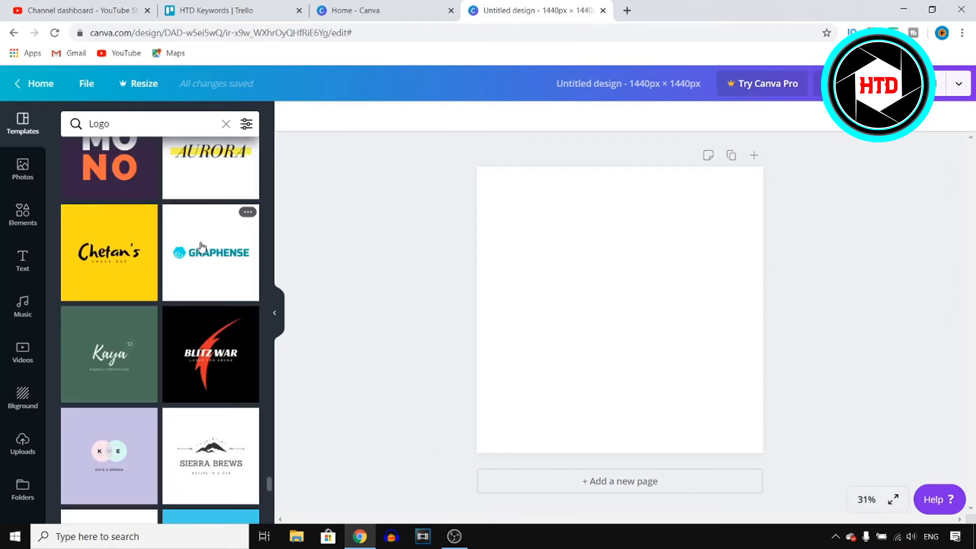
scroll(202, 247, down, 10)
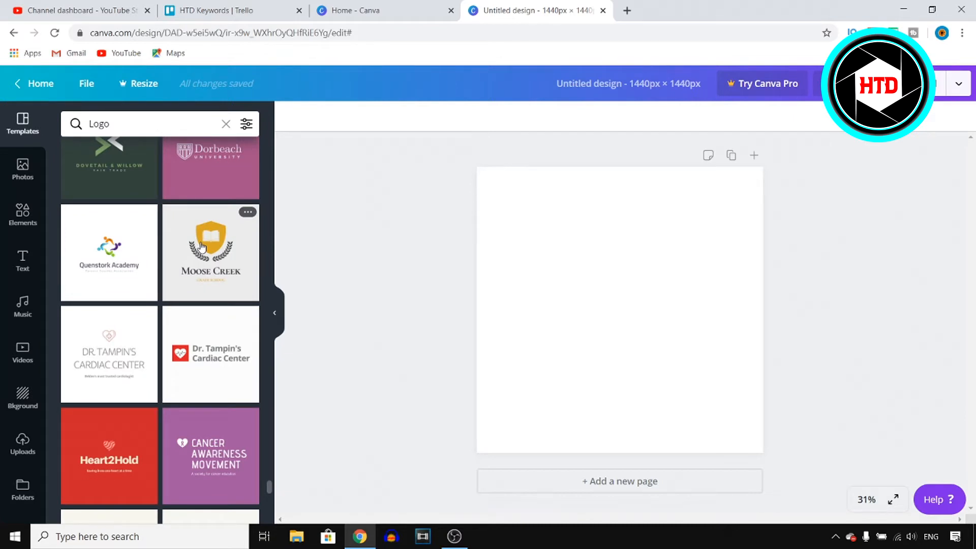
drag(270, 490, 281, 131)
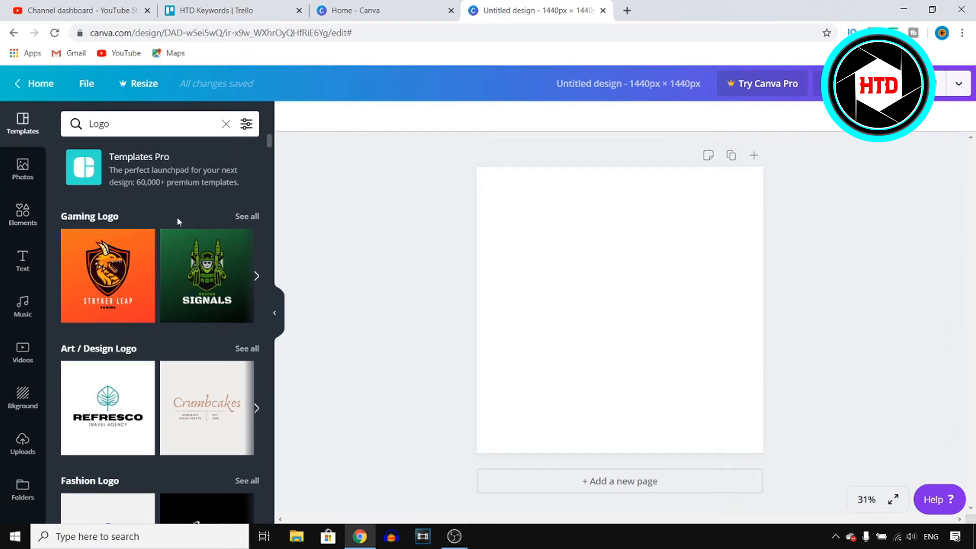
scroll(152, 272, down, 20)
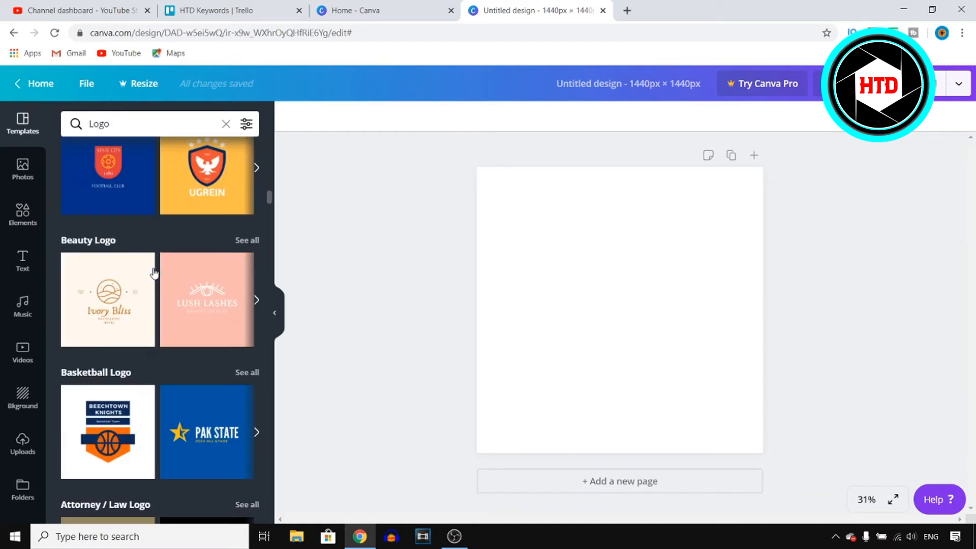
scroll(154, 273, down, 10)
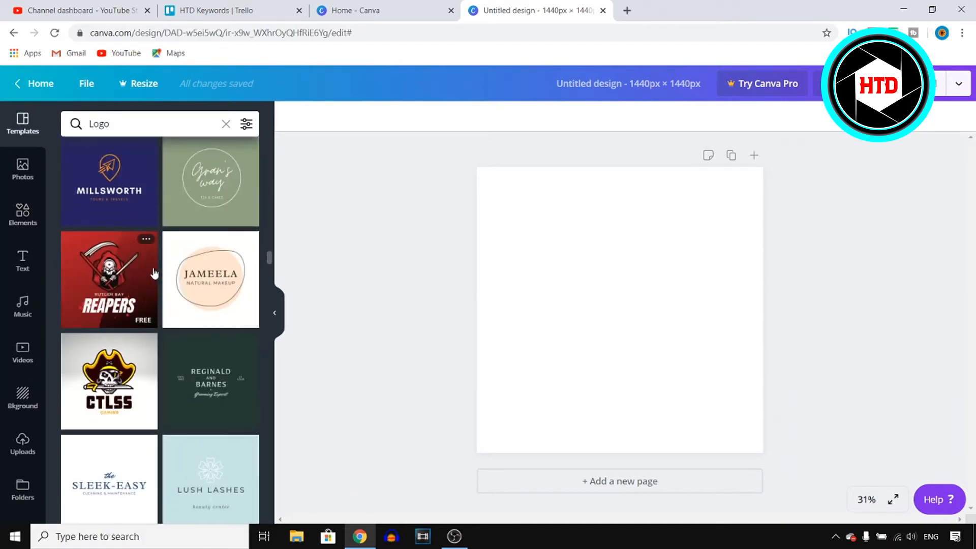
scroll(154, 273, up, 3)
scroll(192, 344, up, 10)
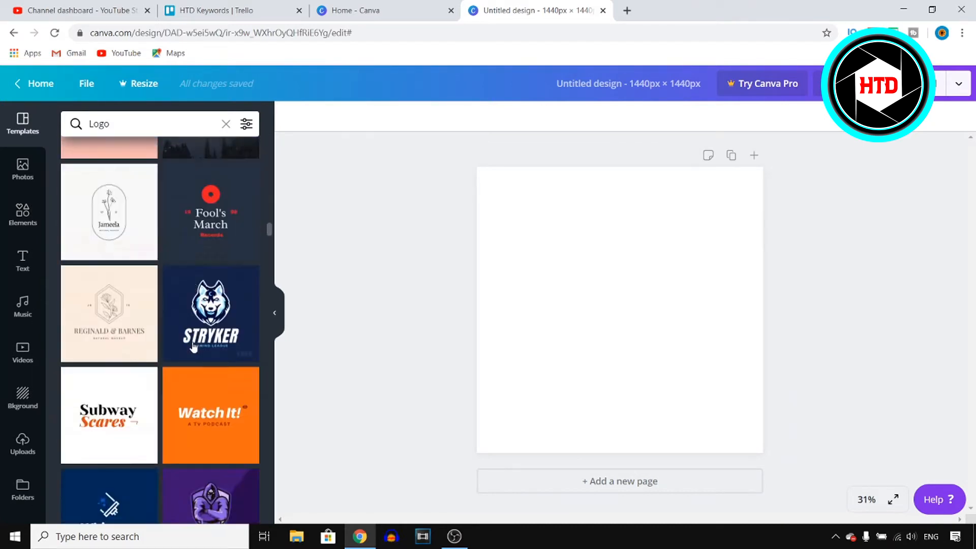
scroll(192, 345, up, 10)
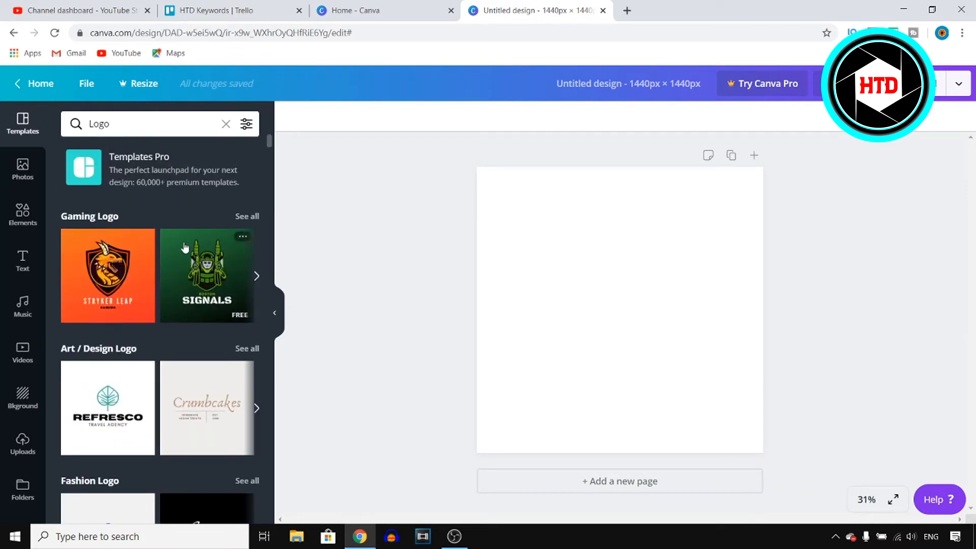
Step: Show all Gaming Logo templates and apply the Sultrix template to the page
click(247, 217)
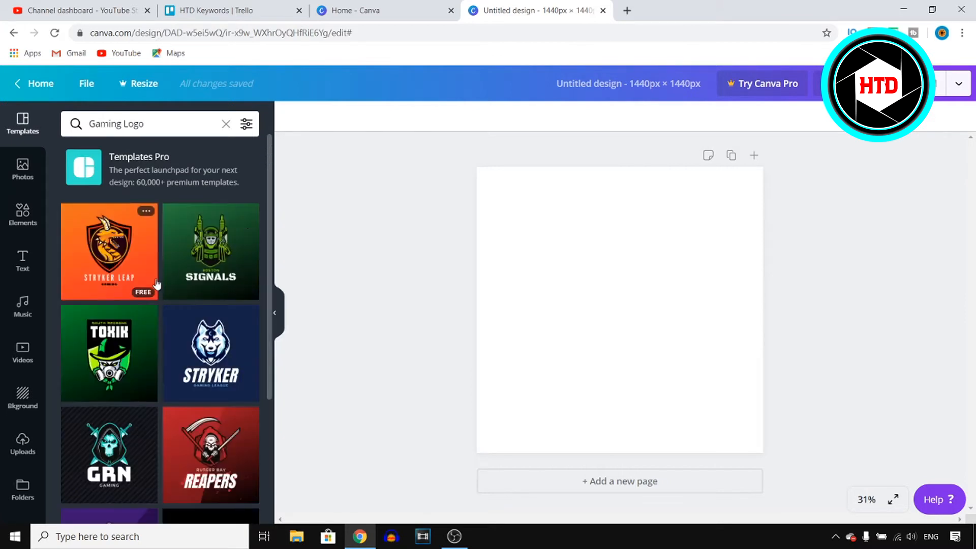
scroll(156, 285, down, 3)
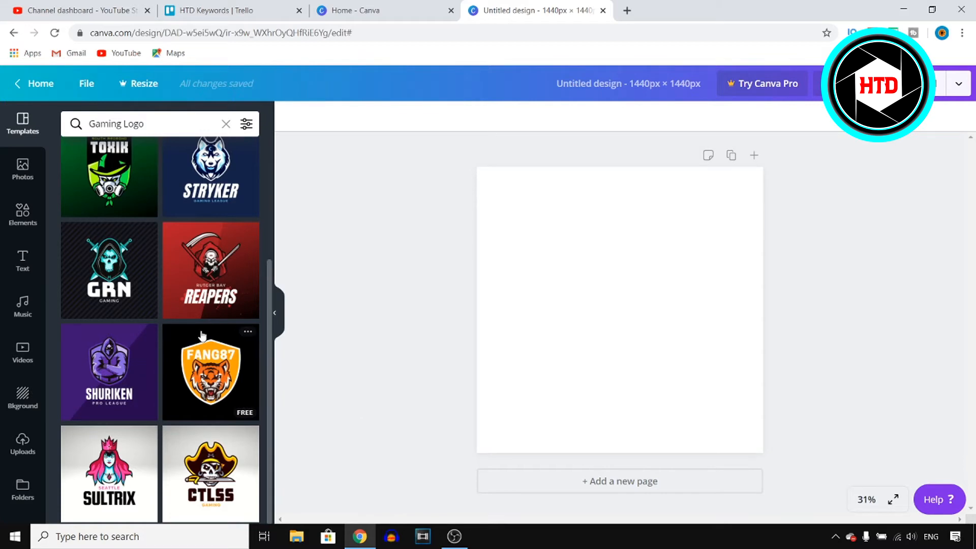
scroll(182, 244, up, 4)
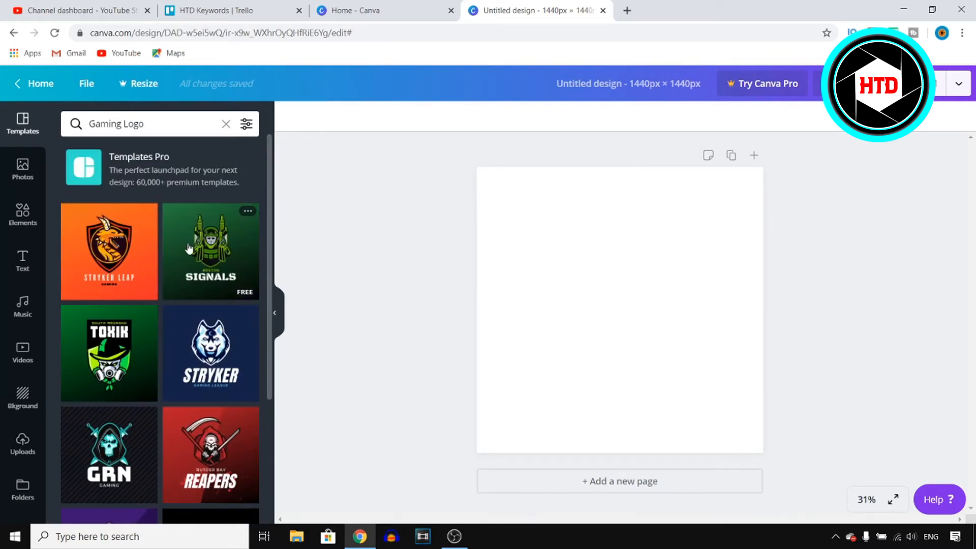
scroll(188, 247, down, 3)
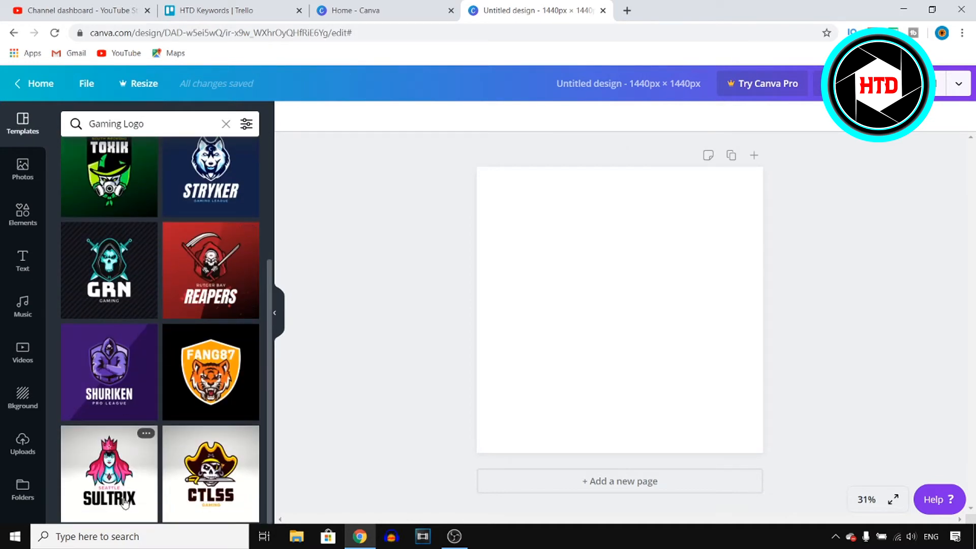
click(122, 463)
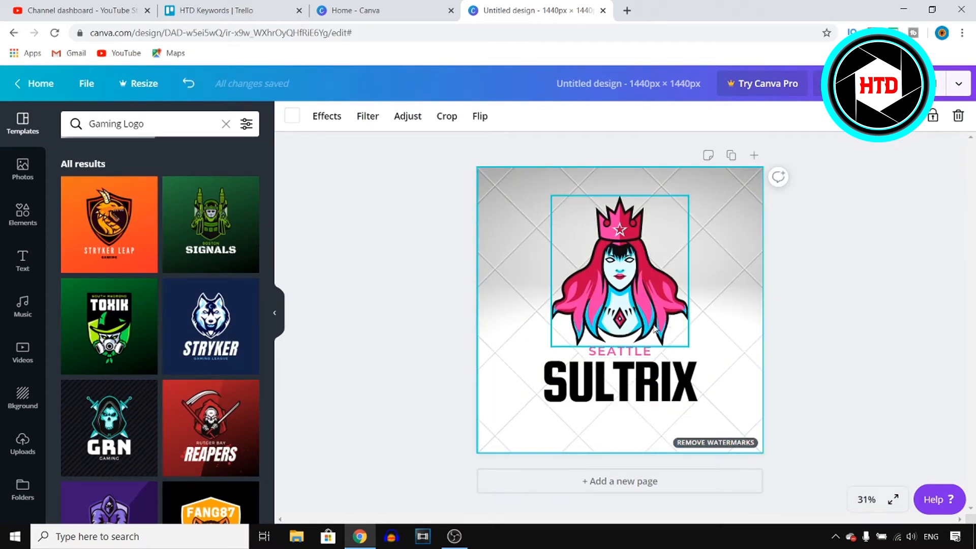
Step: Replace the page design with the Rutger Bay Reapers gaming logo template
scroll(192, 385, down, 1)
scroll(192, 385, down, 3)
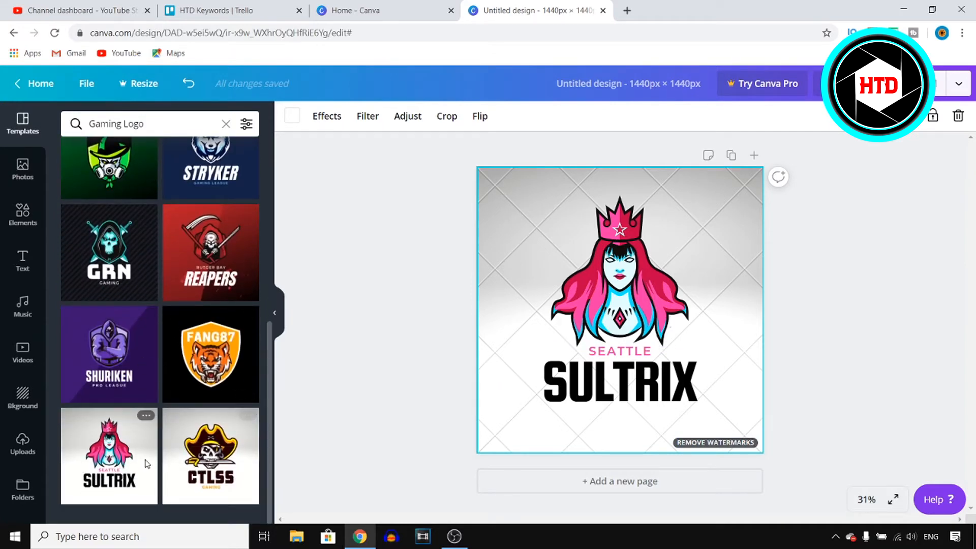
scroll(167, 442, up, 7)
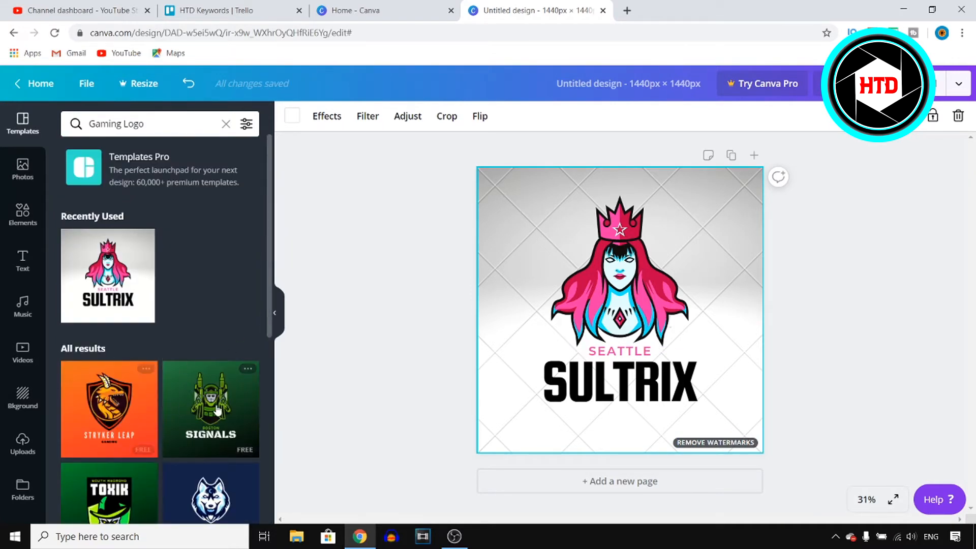
scroll(188, 332, down, 6)
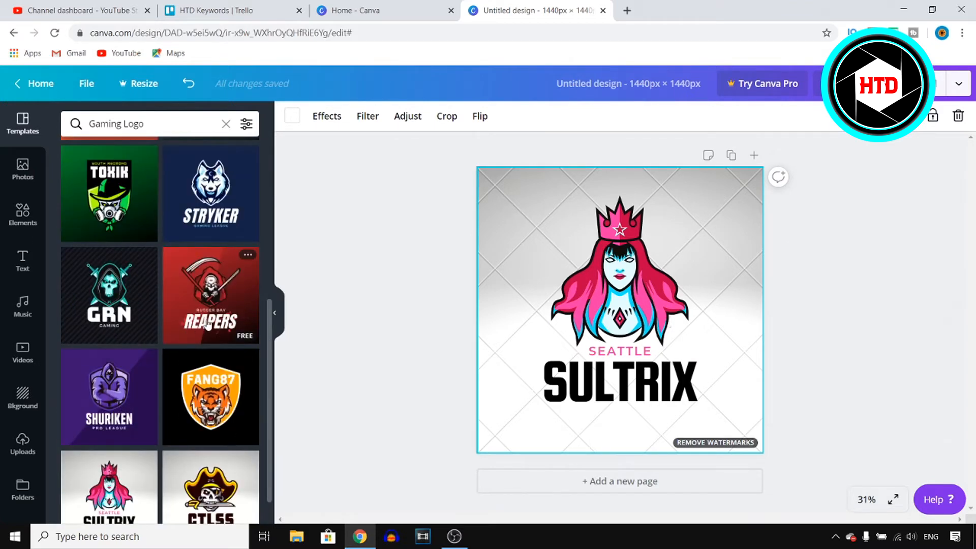
click(202, 327)
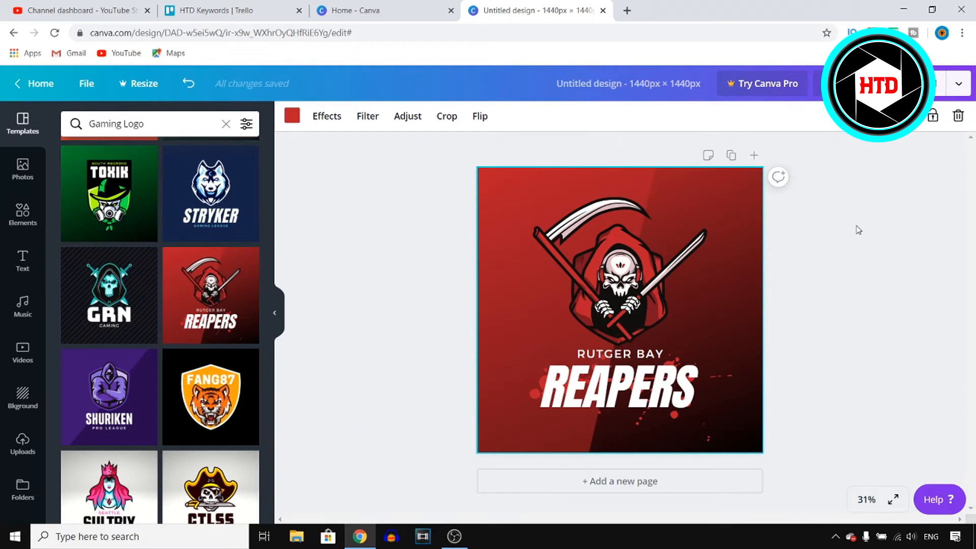
Step: Replace the REAPERS headline text with HTD98
click(694, 387)
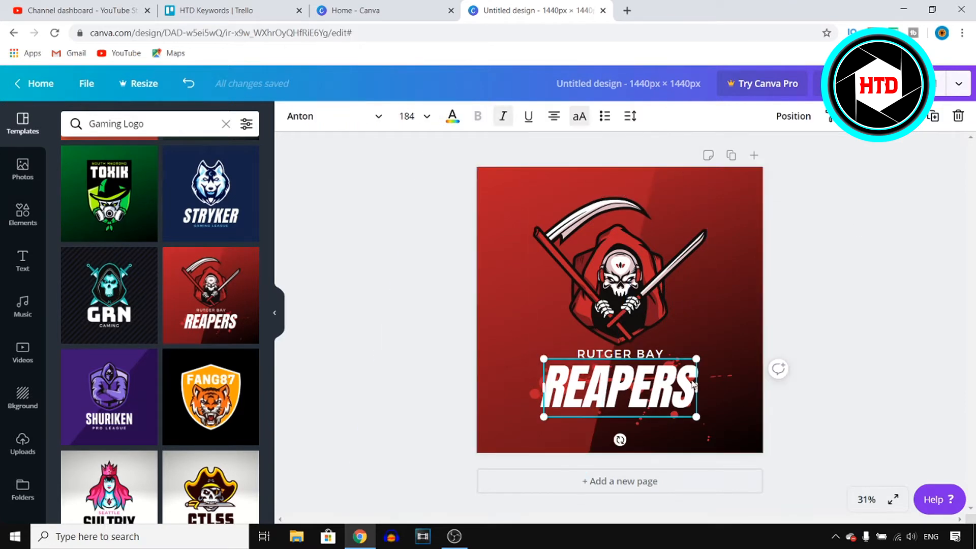
double_click(641, 380)
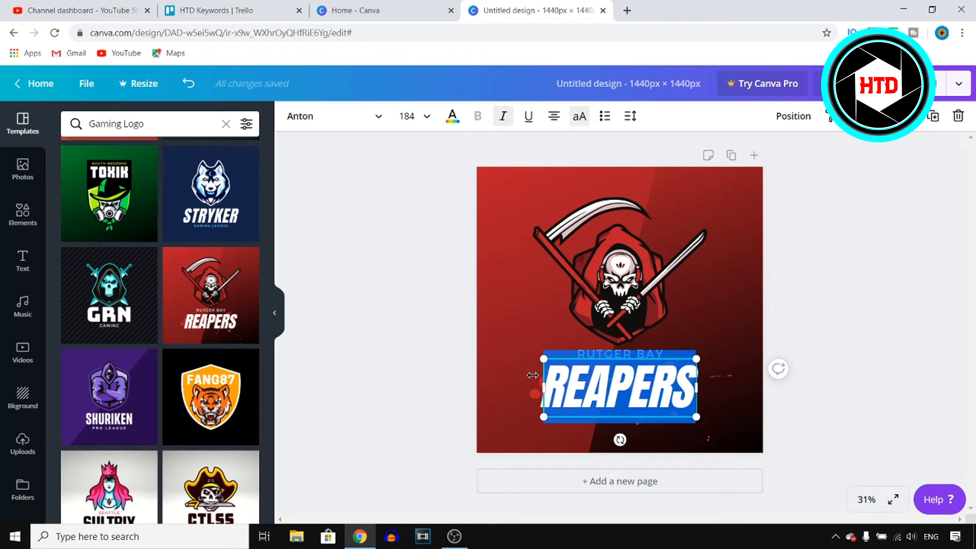
text(HTD)
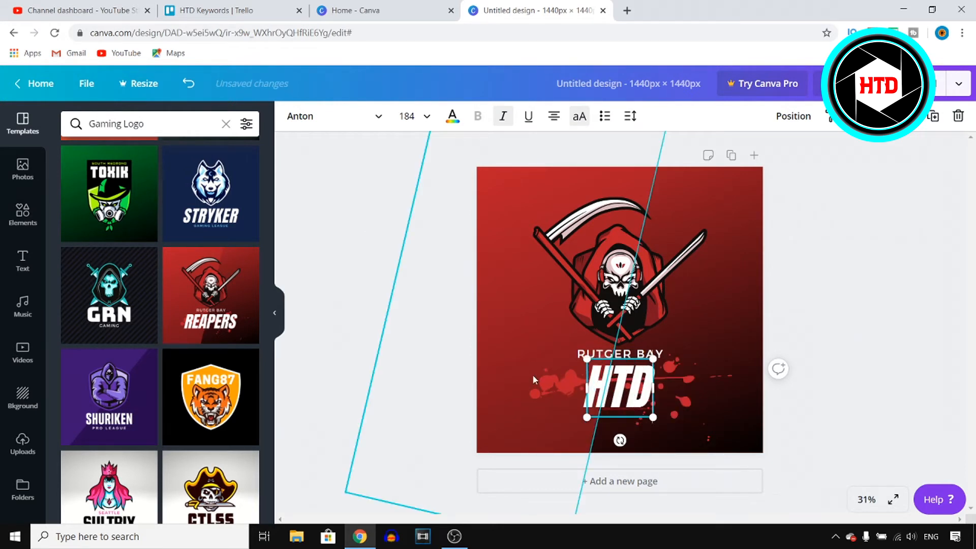
text(98)
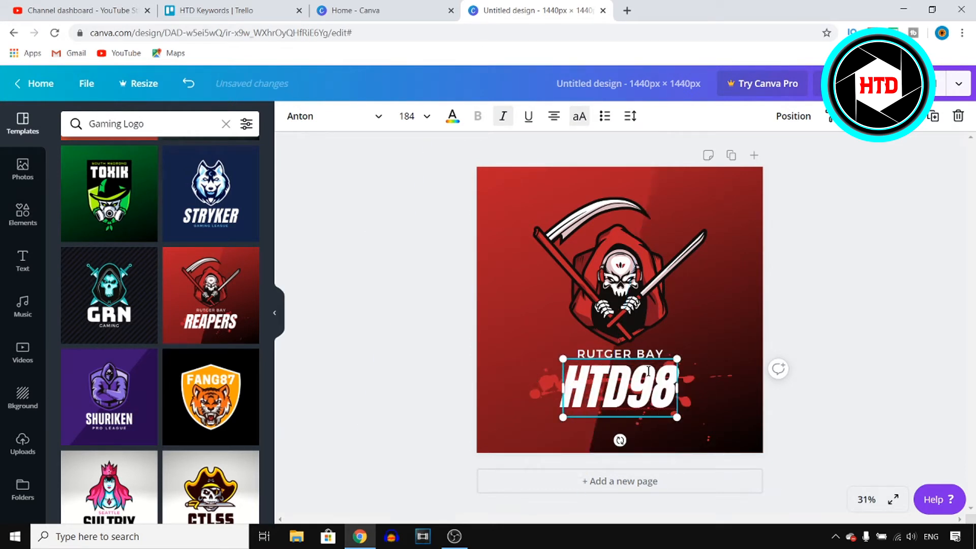
Step: Delete the RUTGER BAY text above the headline
click(642, 355)
click(659, 356)
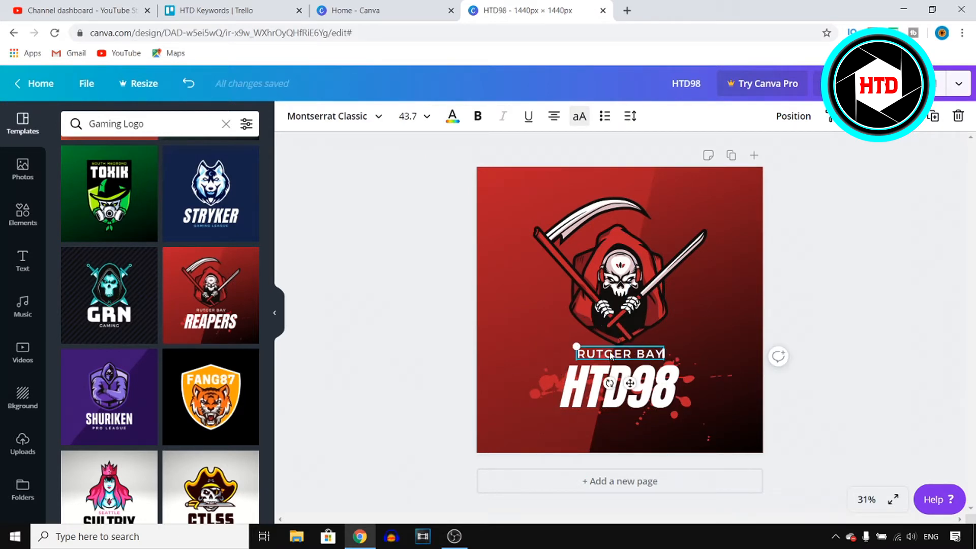
key(Delete)
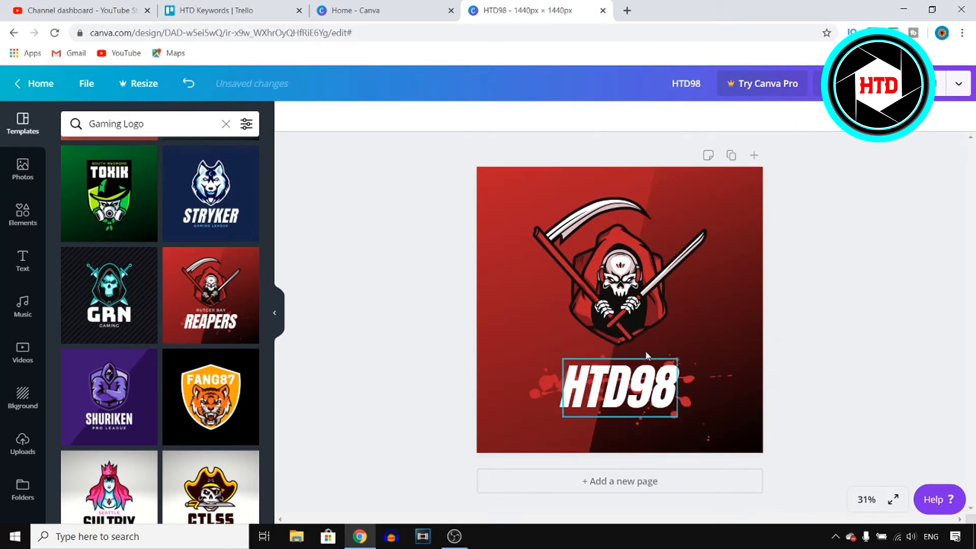
Step: Enlarge the HTD98 text from its corner to about font size 250
click(673, 375)
drag(678, 358, 718, 338)
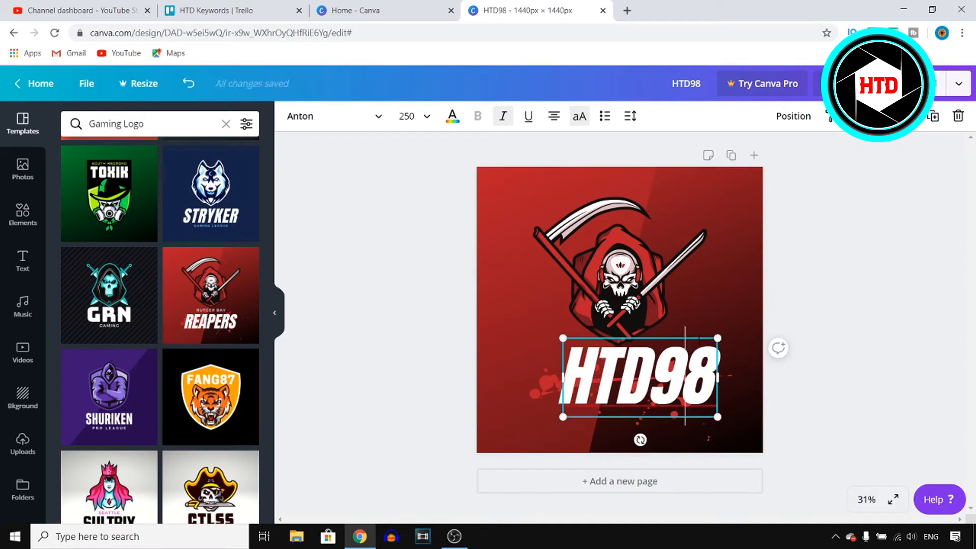
Step: Shrink the HTD98 text to font size 224 and shift it slightly left
drag(717, 338, 695, 338)
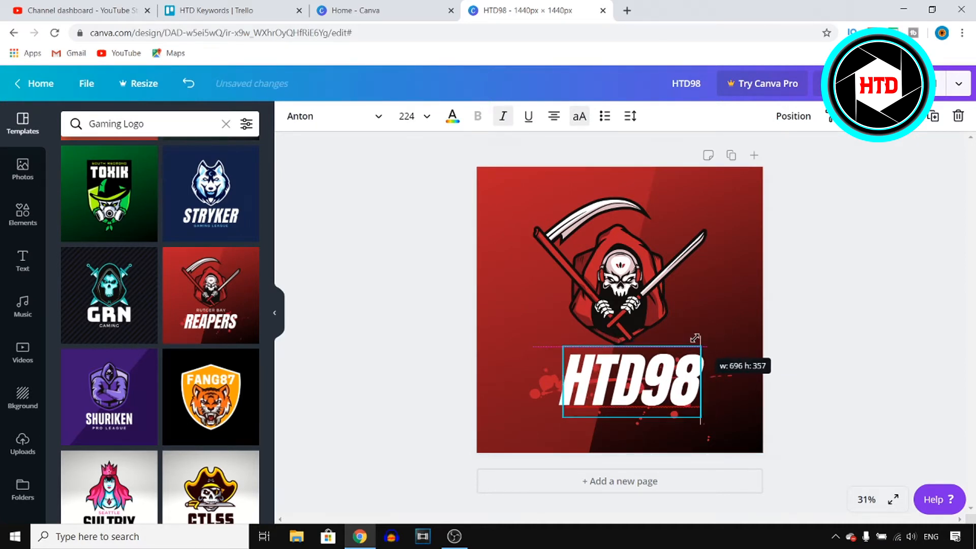
click(827, 339)
click(630, 370)
drag(637, 383, 460, 381)
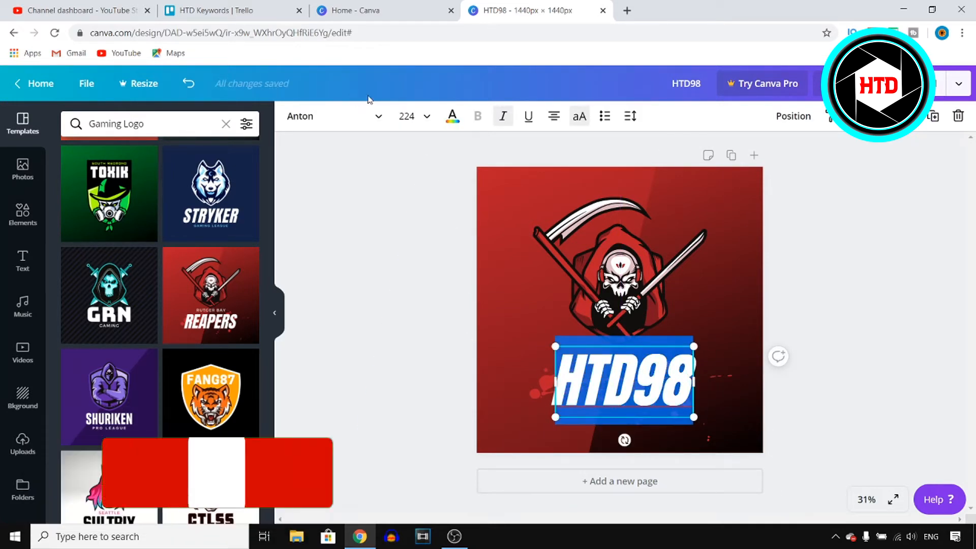
Step: Try the Archivo Black and Arapey fonts on the HTD98 text, then undo both font changes
click(363, 124)
scroll(163, 210, down, 20)
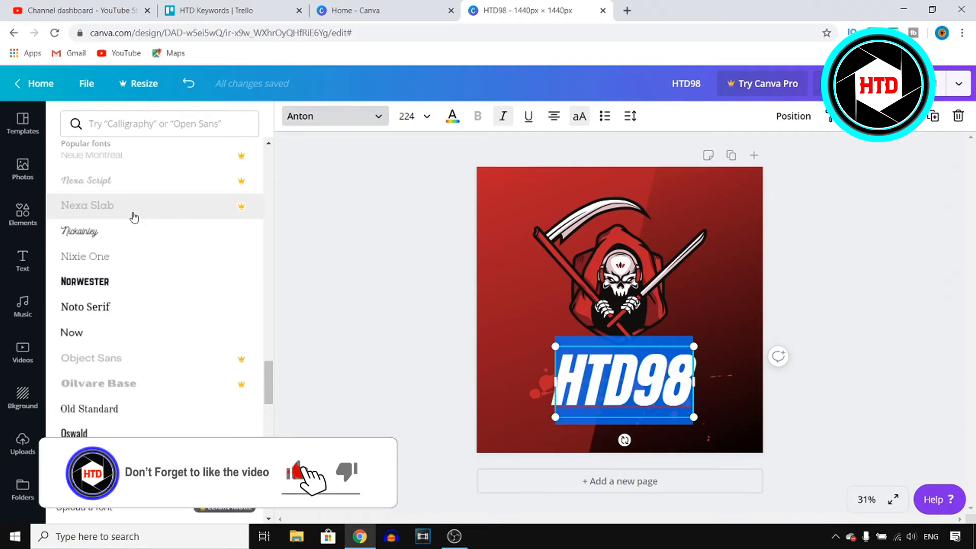
scroll(248, 215, up, 20)
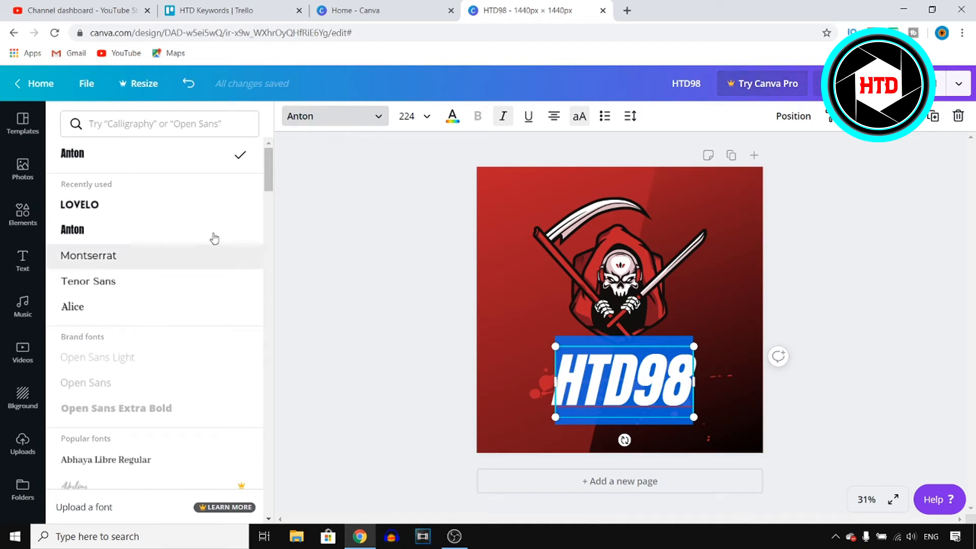
scroll(266, 175, down, 6)
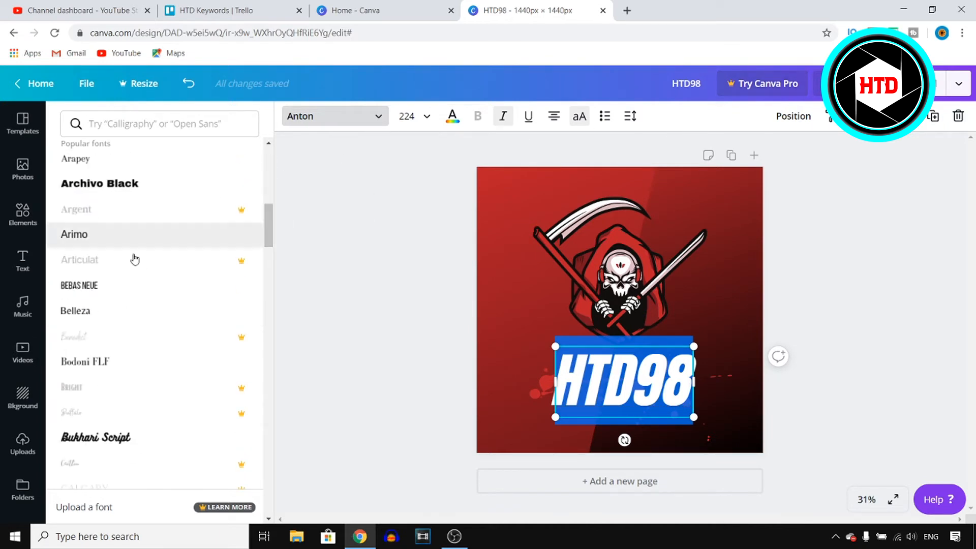
click(176, 197)
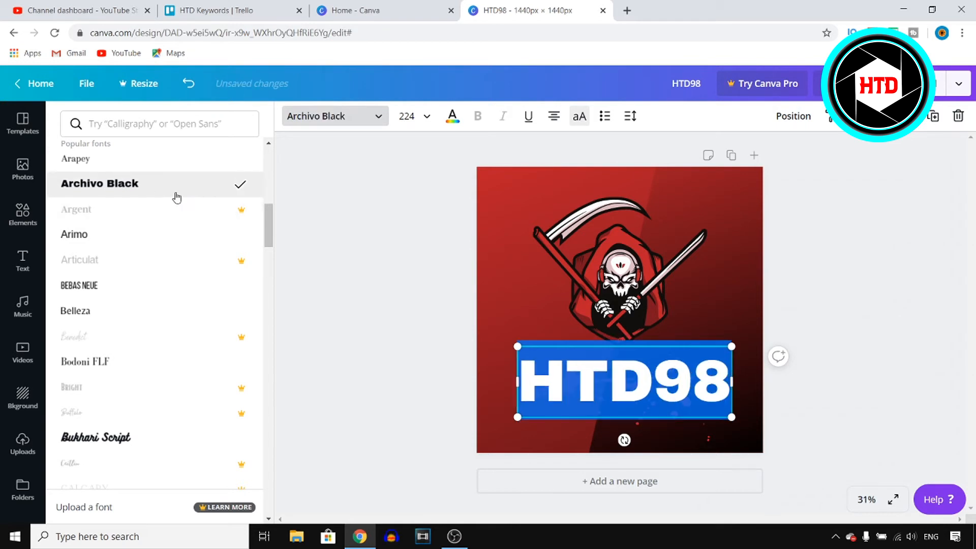
click(127, 159)
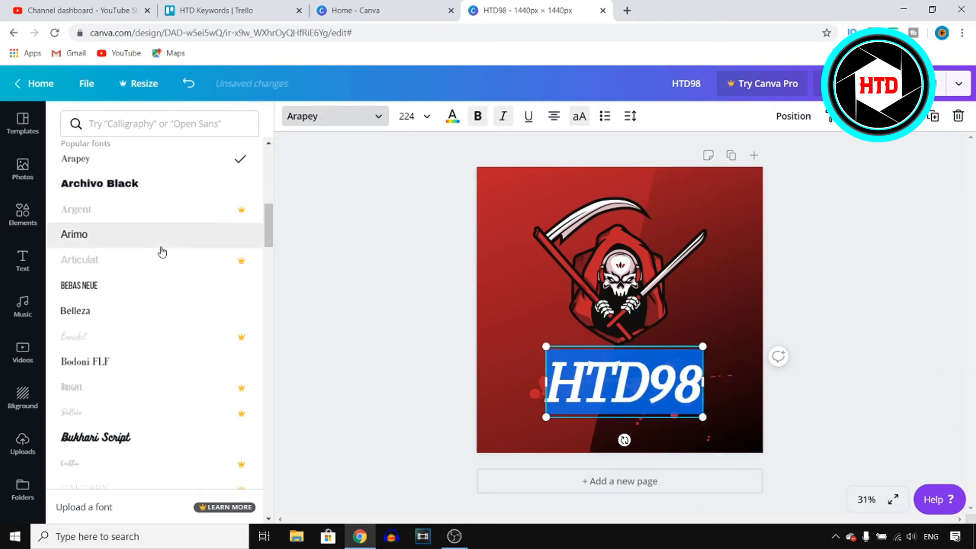
click(813, 293)
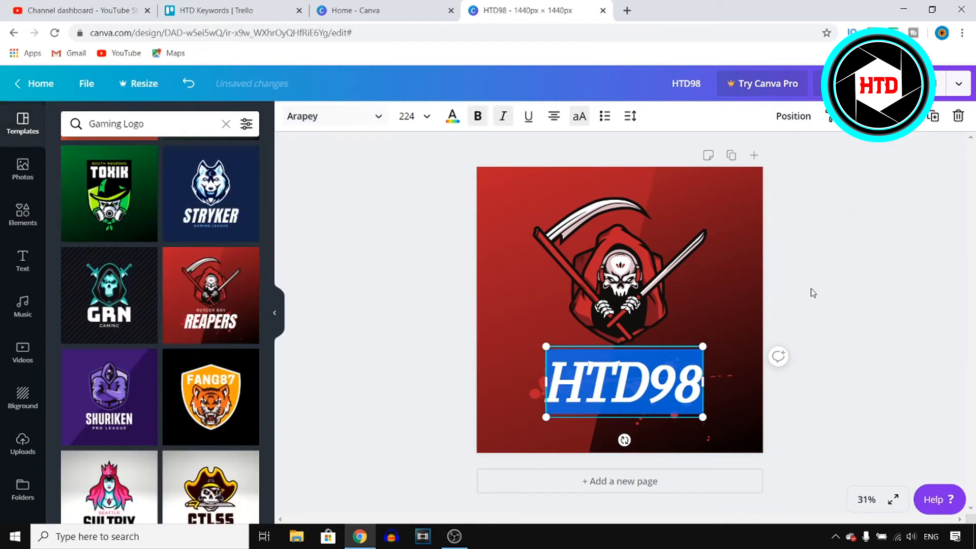
click(607, 370)
key(ctrl+a)
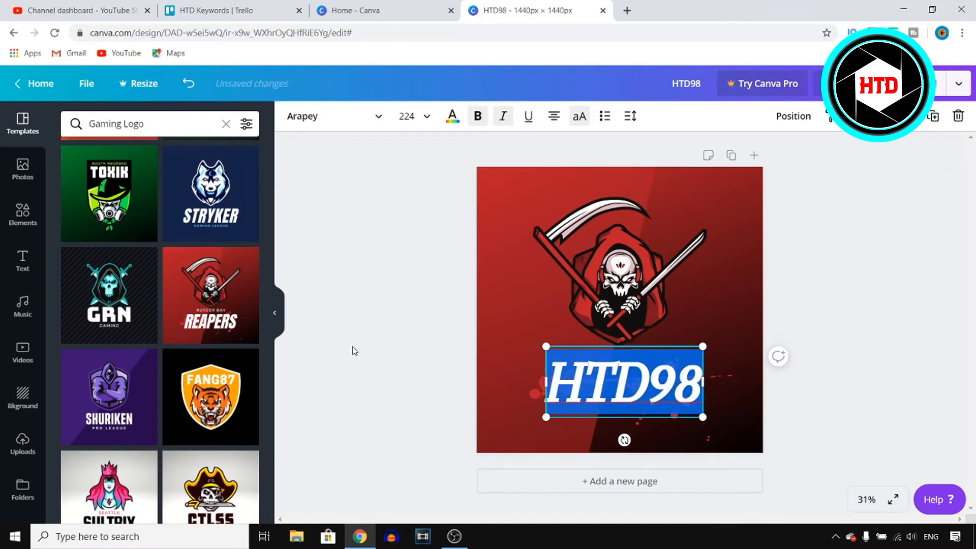
click(187, 94)
click(188, 94)
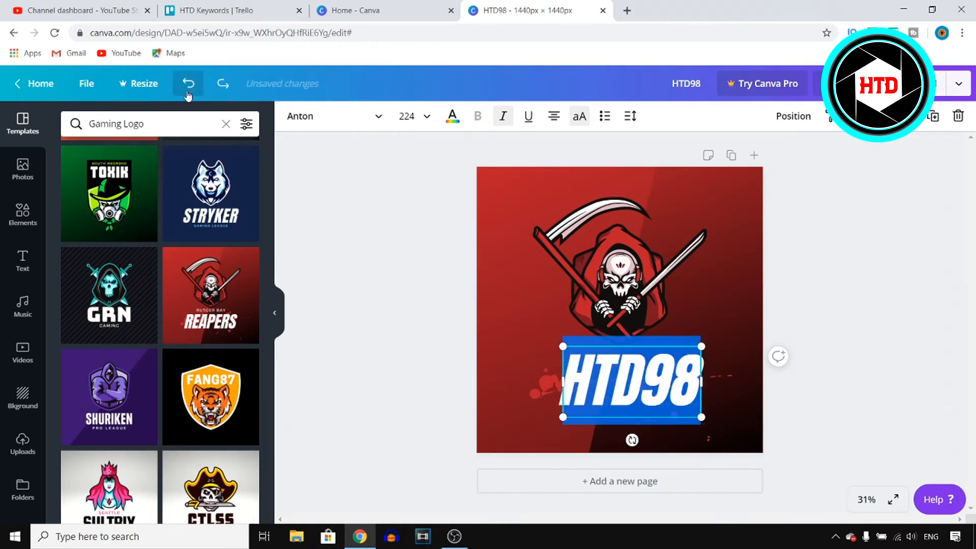
Step: Move the red blood splatter element slightly behind the HTD98 text
click(739, 333)
click(731, 375)
mouse_move(733, 376)
mouse_down()
mouse_move(823, 285)
mouse_move(600, 351)
mouse_move(820, 309)
mouse_move(747, 305)
mouse_move(764, 326)
mouse_move(740, 359)
mouse_up()
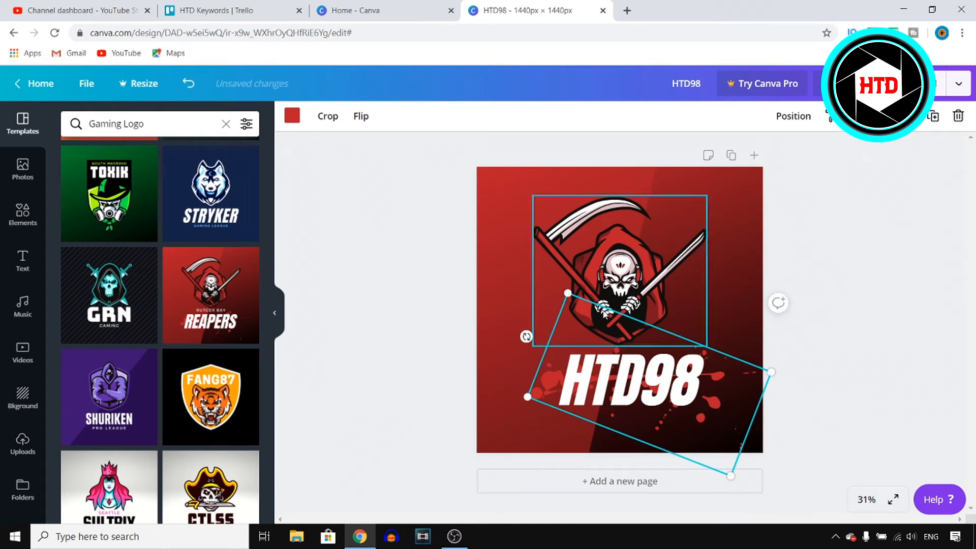
mouse_move(747, 370)
mouse_down()
mouse_move(661, 408)
mouse_move(731, 240)
mouse_move(732, 181)
mouse_move(700, 264)
mouse_move(714, 377)
mouse_move(731, 372)
mouse_up()
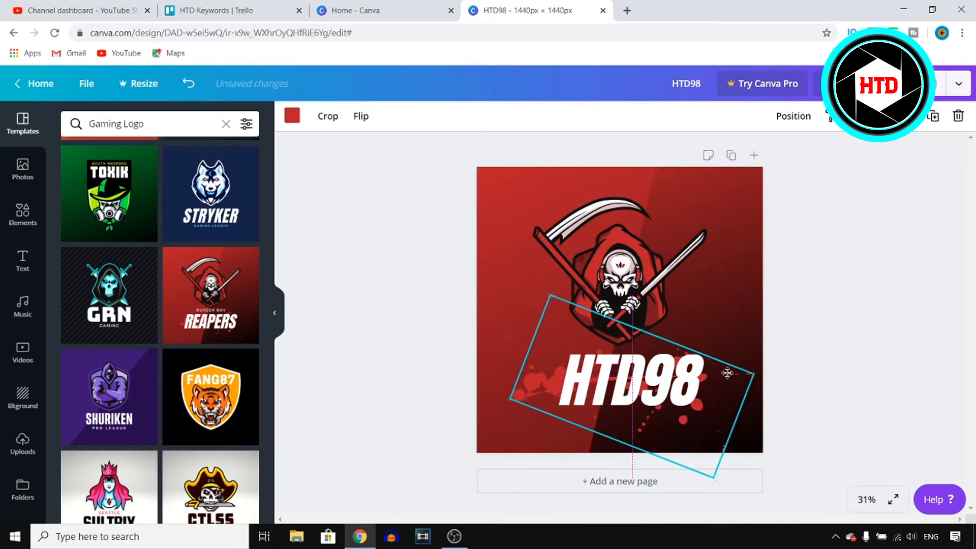
Step: Try white and blue colours on the blood splatter, then set it back to red
click(292, 116)
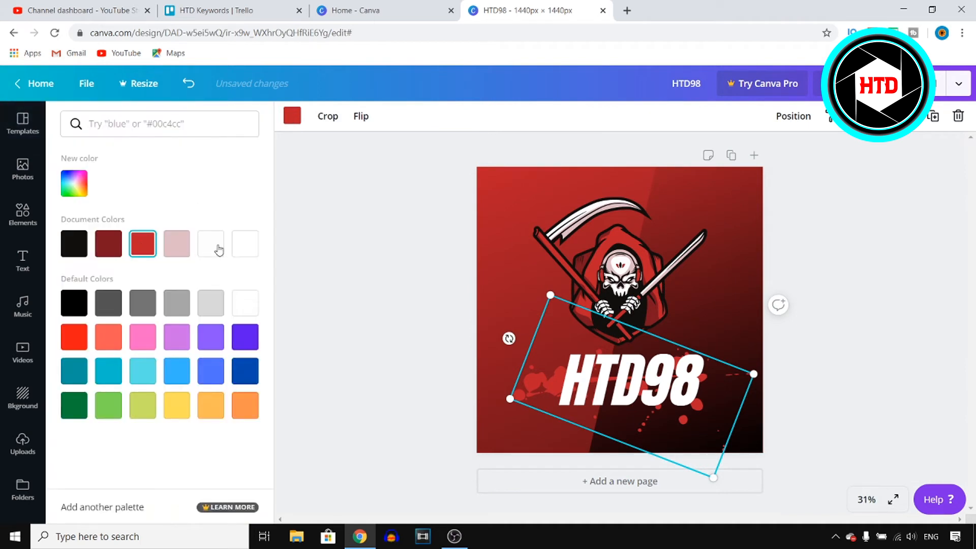
click(245, 243)
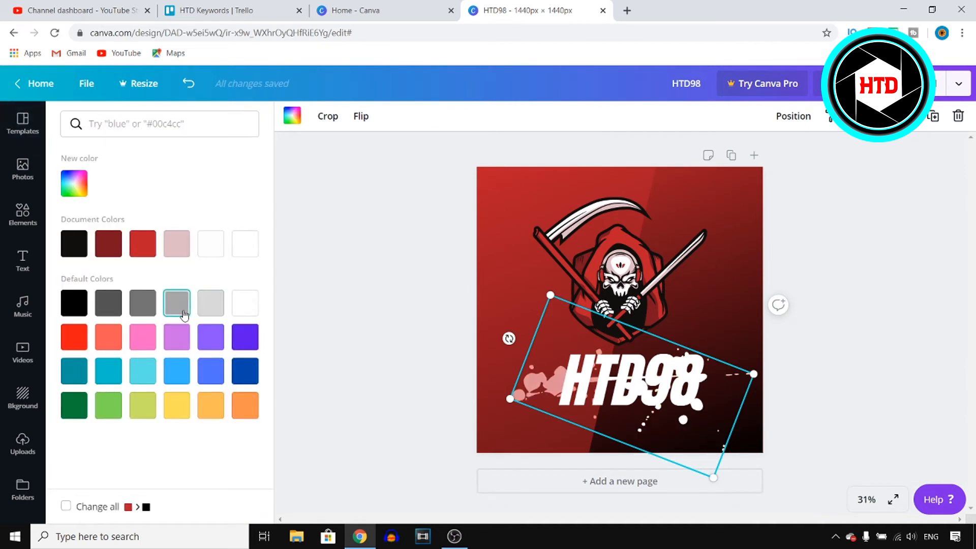
click(211, 371)
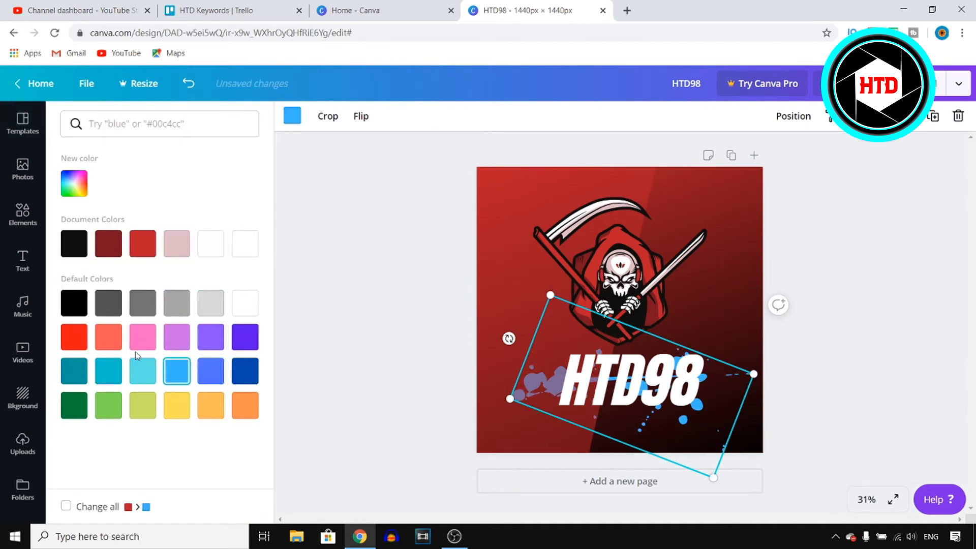
click(257, 240)
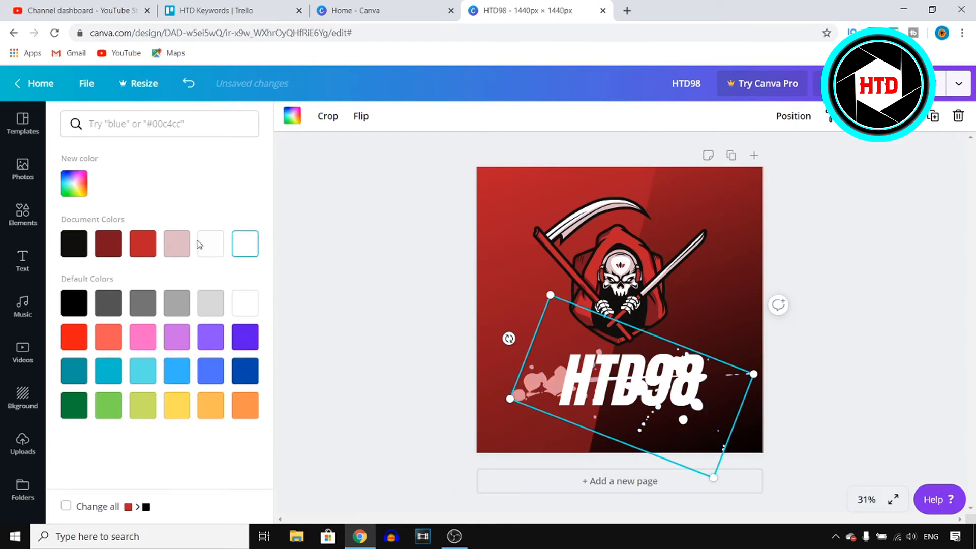
click(143, 244)
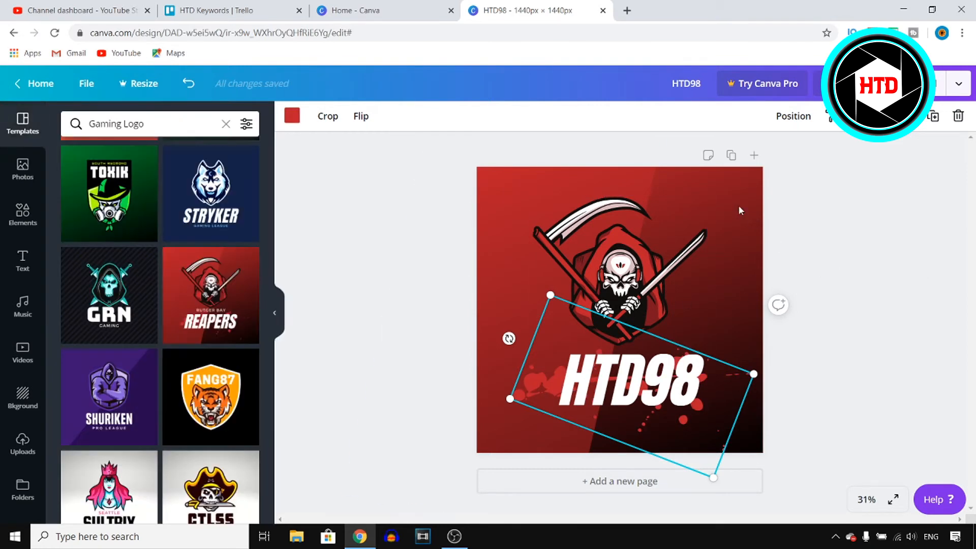
Step: Recolour the background to light turquoise after trying white, gray and blue
click(740, 210)
click(292, 115)
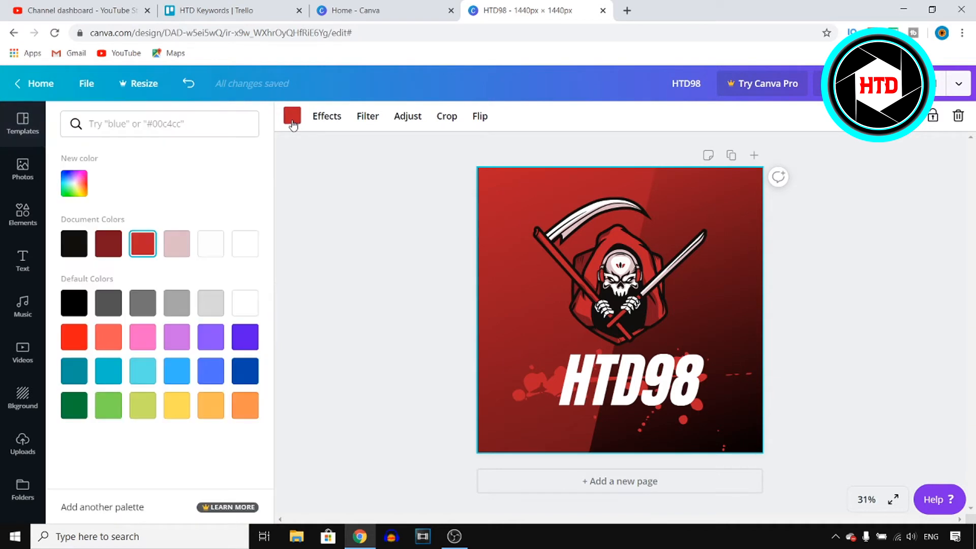
click(213, 252)
click(245, 245)
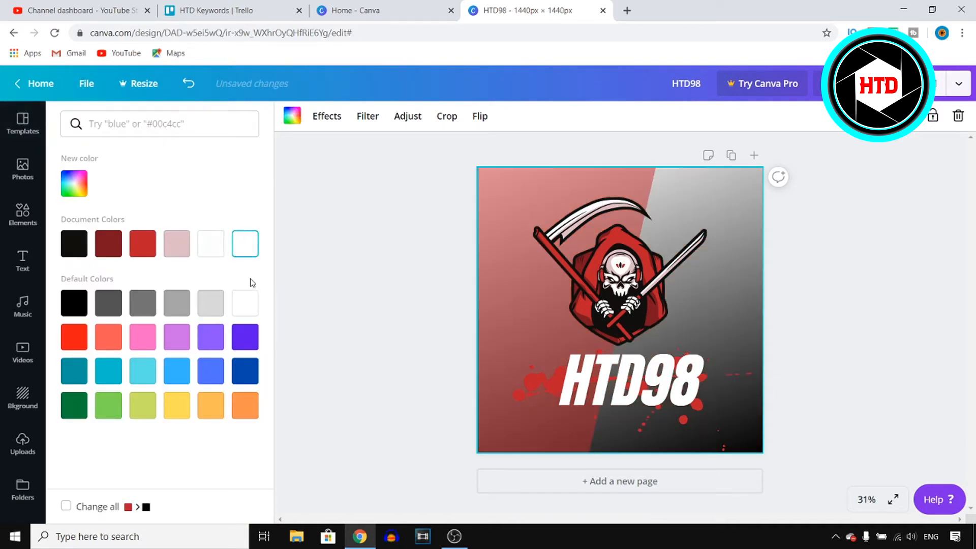
click(213, 305)
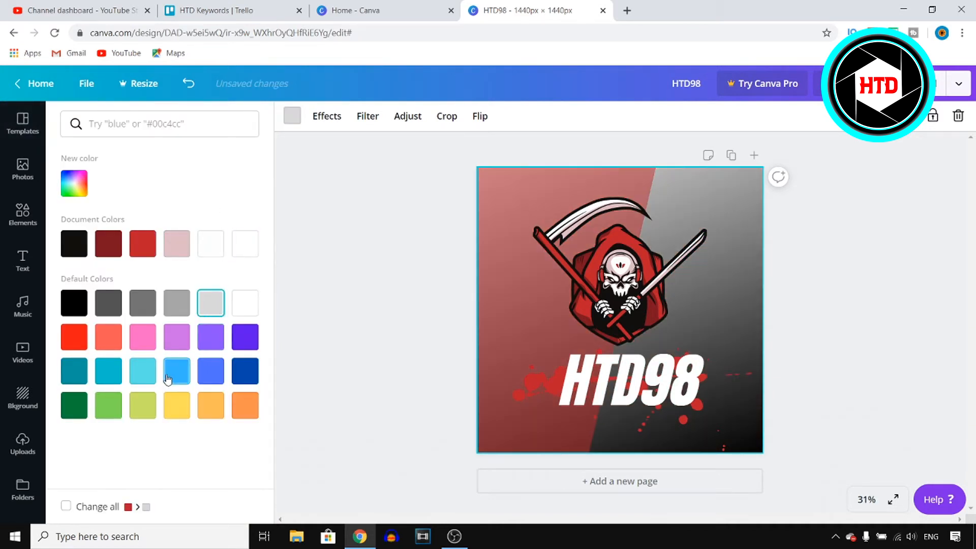
click(143, 371)
click(178, 371)
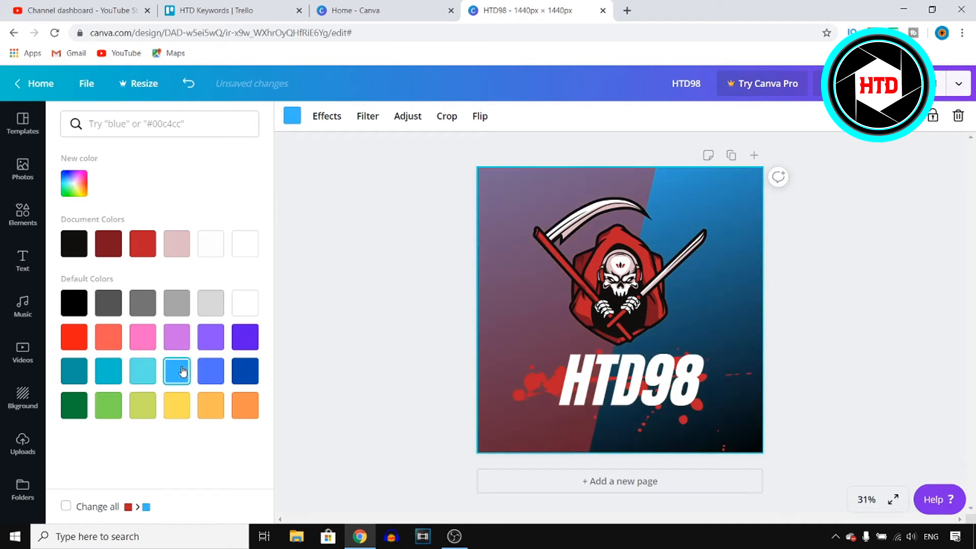
click(155, 374)
Step: Recolour the diagonal overlay shape to light turquoise after trying teal and dark blue
click(483, 204)
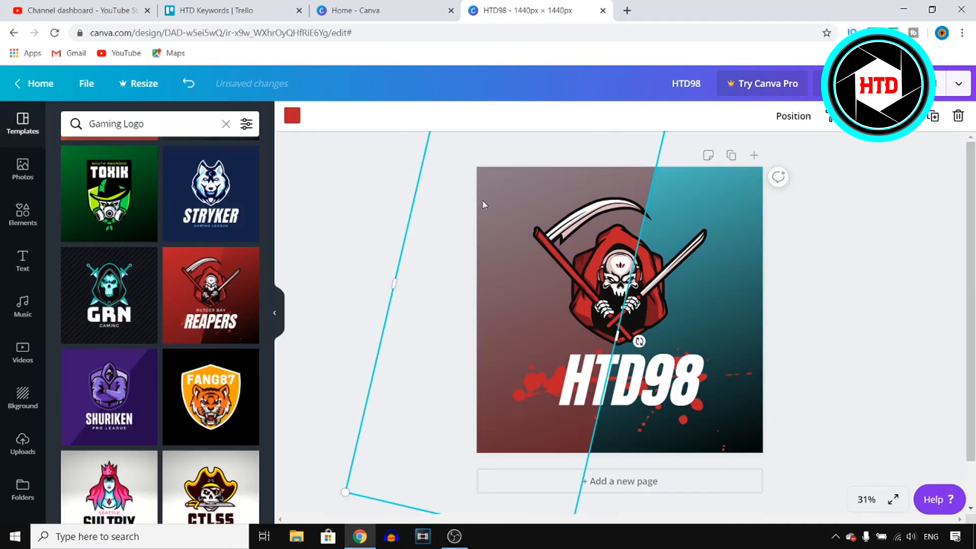
click(292, 115)
click(118, 404)
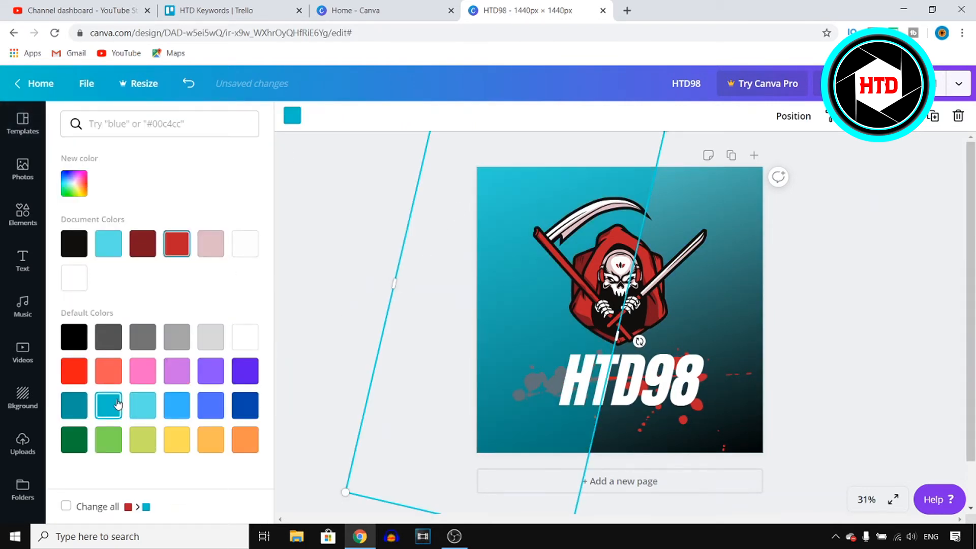
click(252, 406)
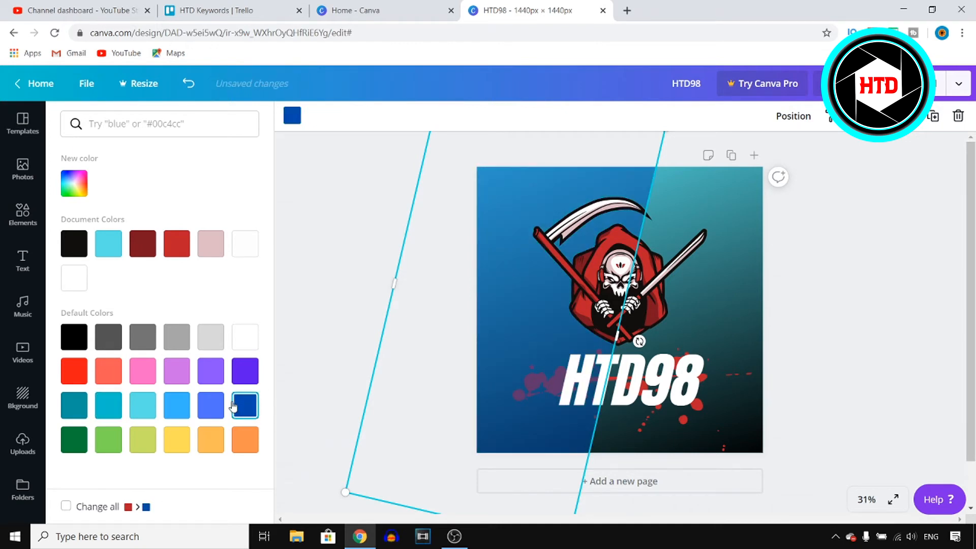
click(114, 403)
click(141, 406)
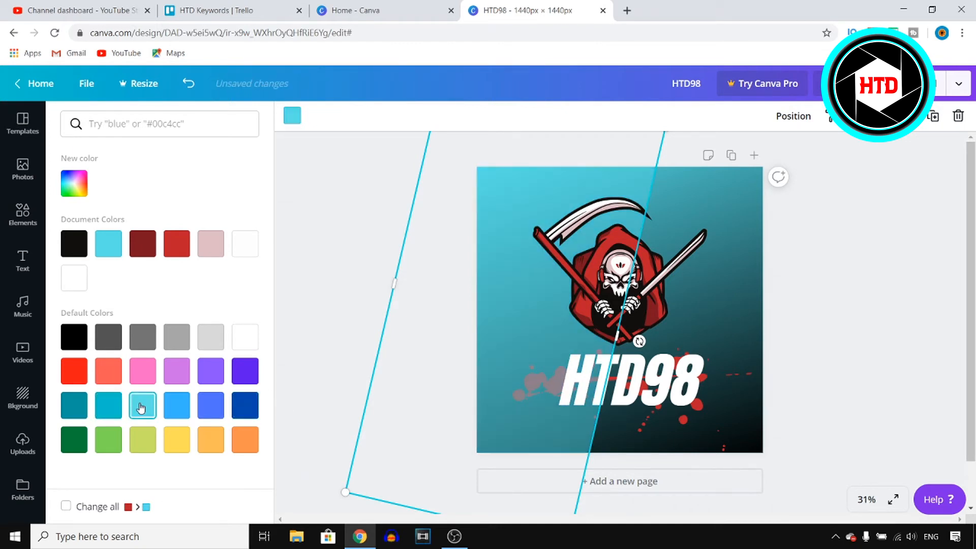
click(139, 407)
click(934, 246)
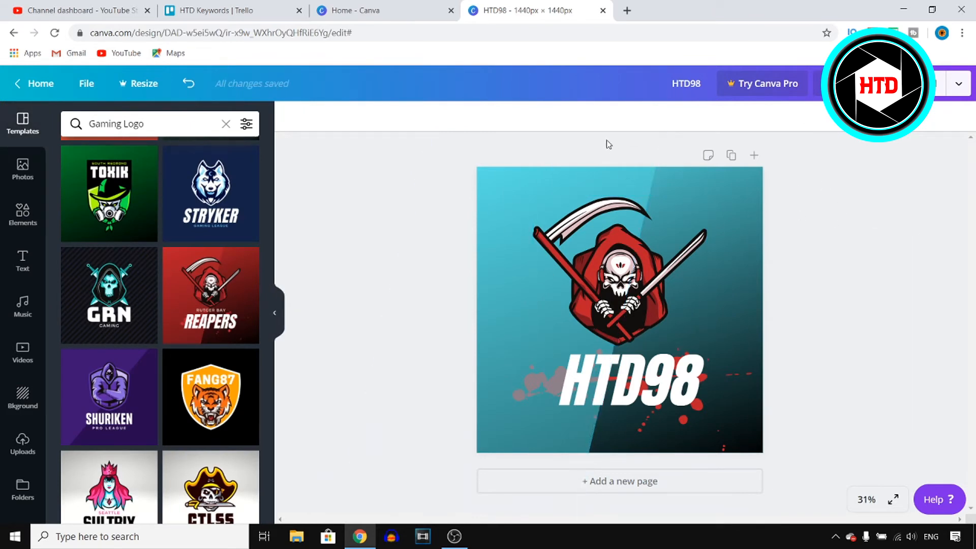
Step: Move the HTD98 text slightly
click(647, 391)
drag(648, 390, 658, 379)
Step: Recolour the reaper graphic's pink parts to light turquoise and its dark red parts to blue
click(636, 261)
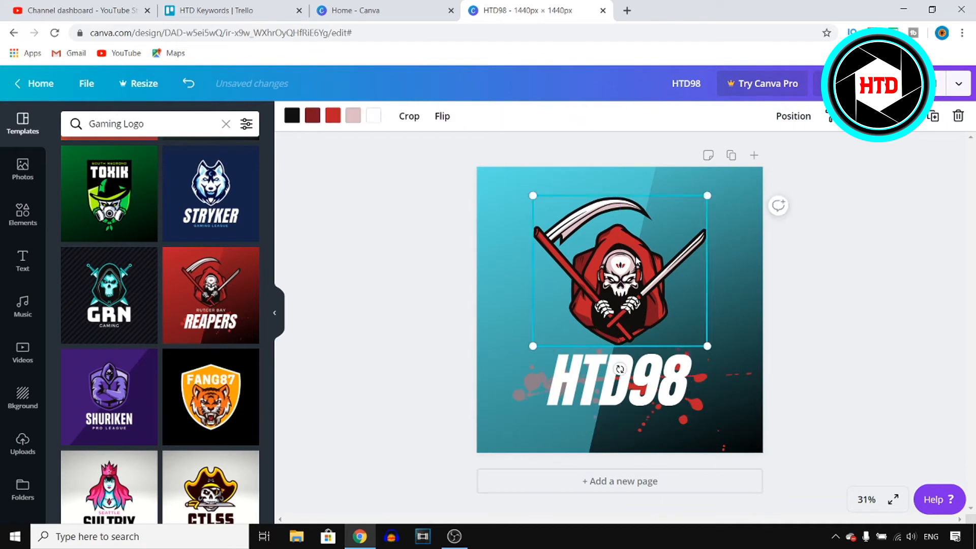
click(355, 116)
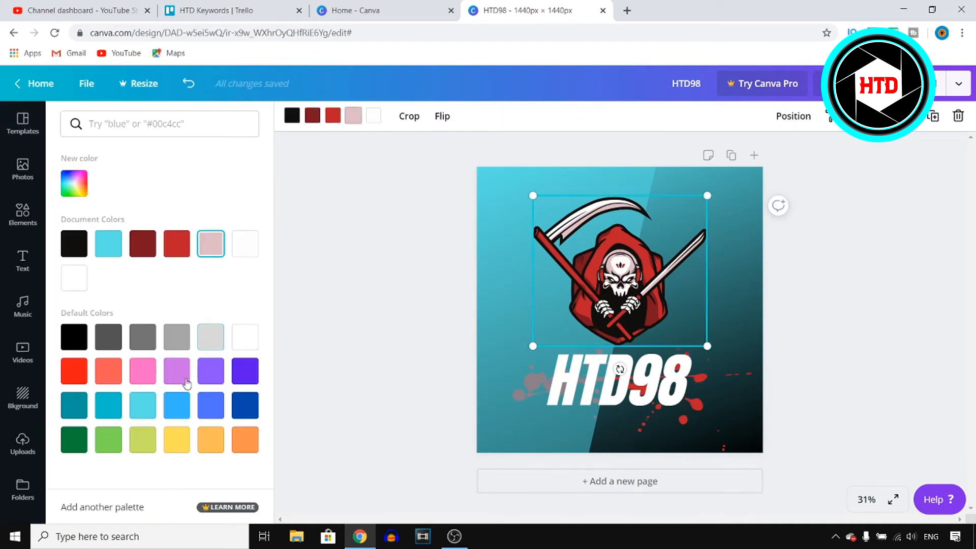
click(142, 405)
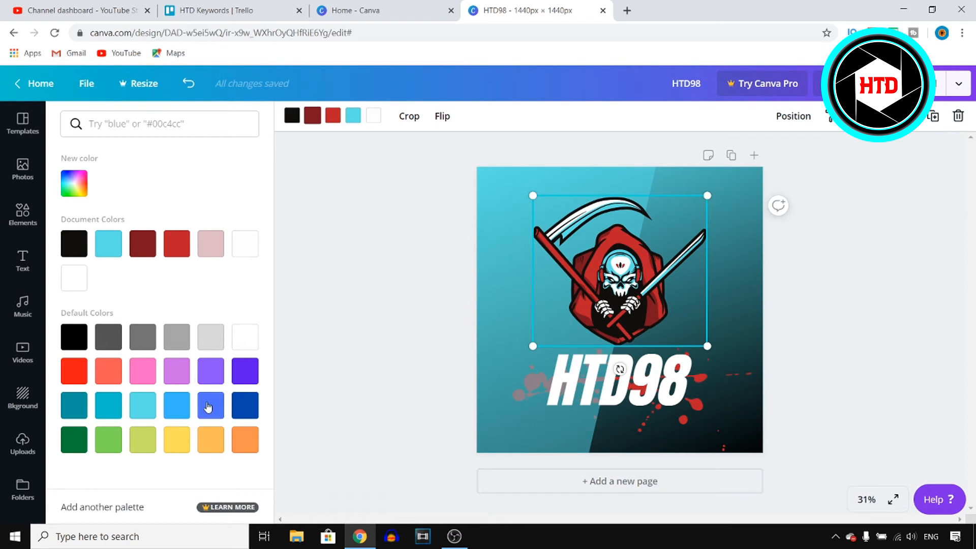
click(176, 405)
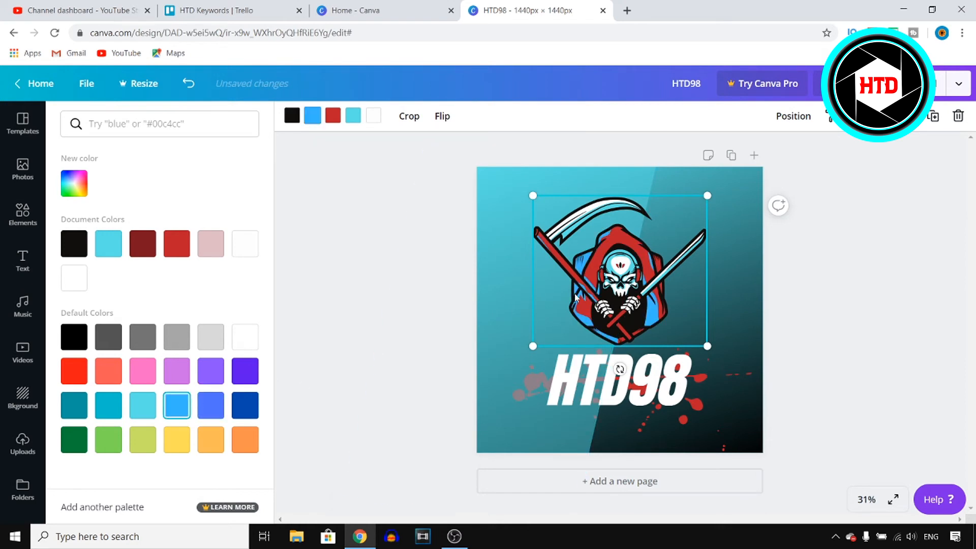
click(841, 231)
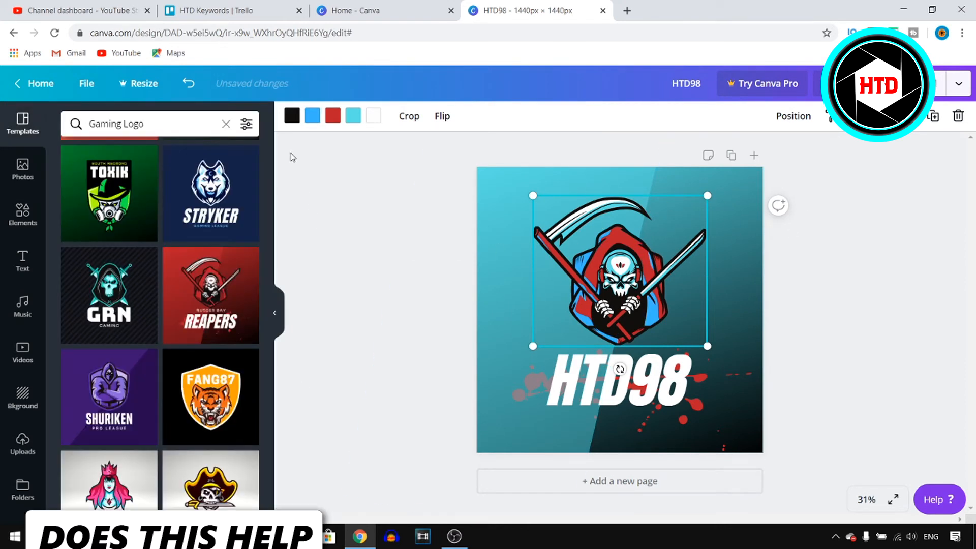
Step: Search the templates for Logo
click(226, 123)
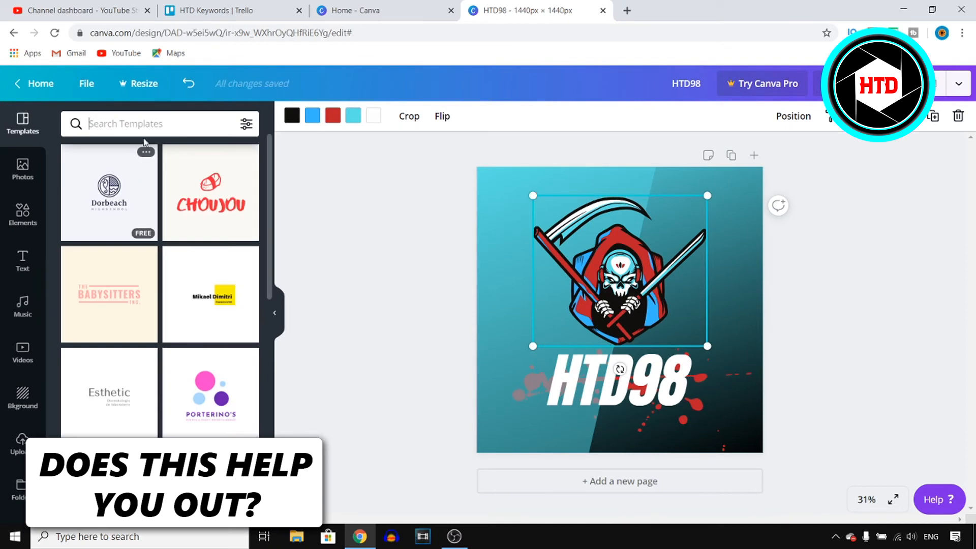
click(124, 118)
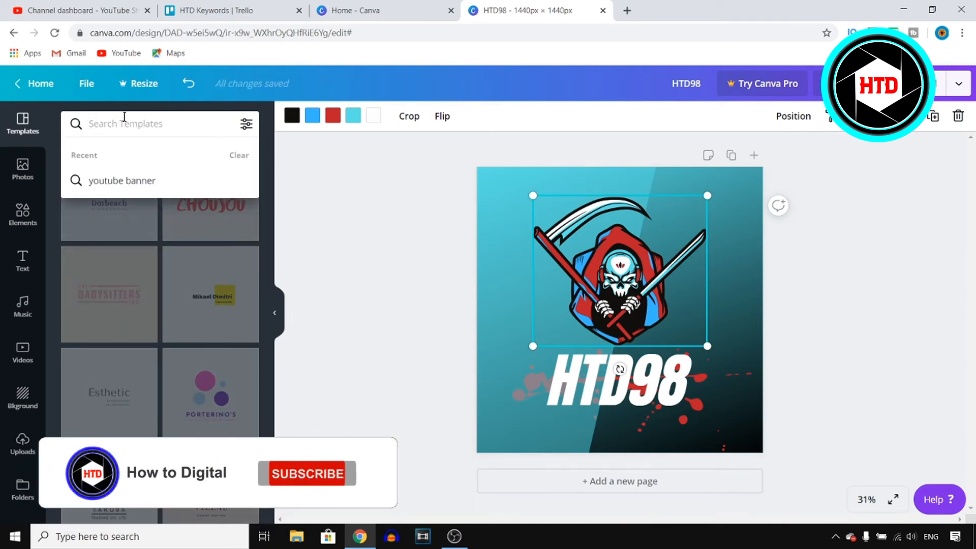
text(LO)
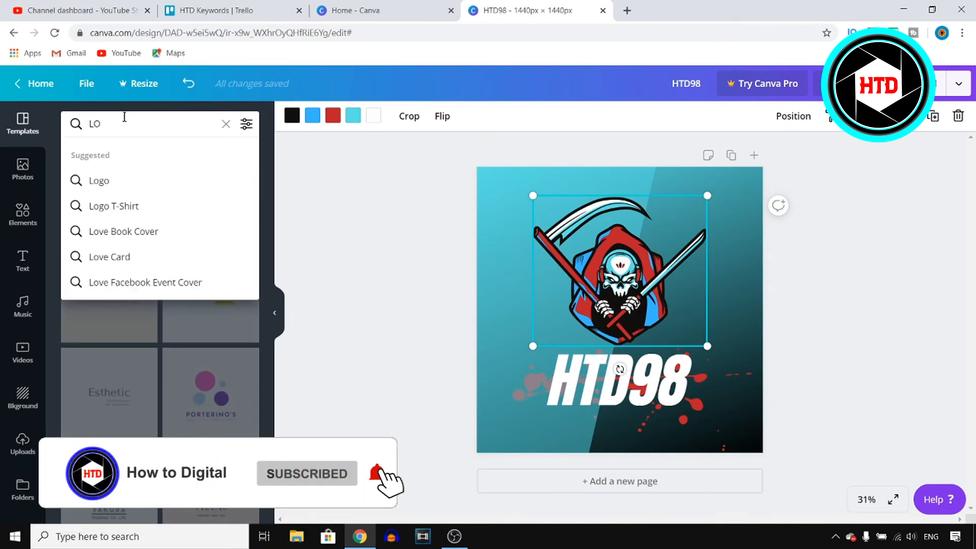
click(120, 206)
drag(140, 124, 111, 124)
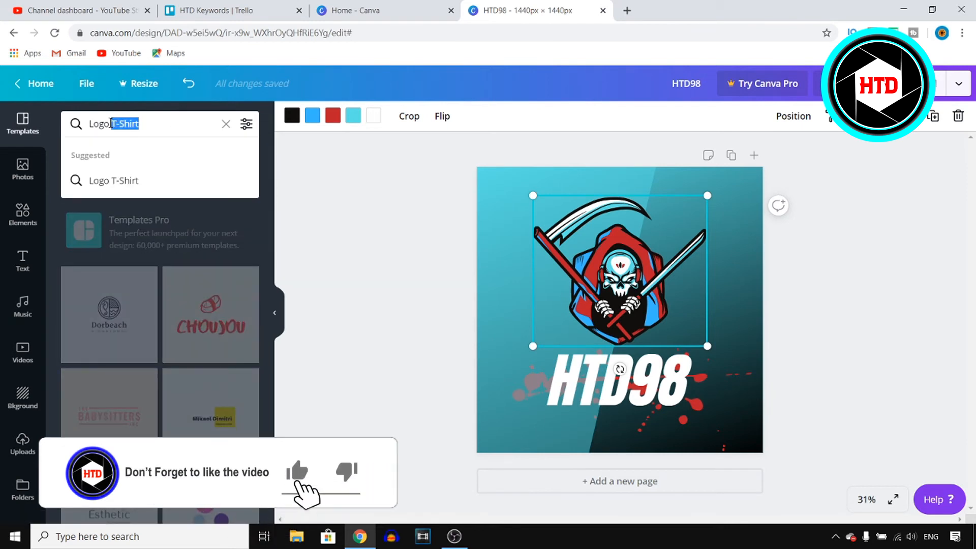
key(BackSpace)
click(127, 185)
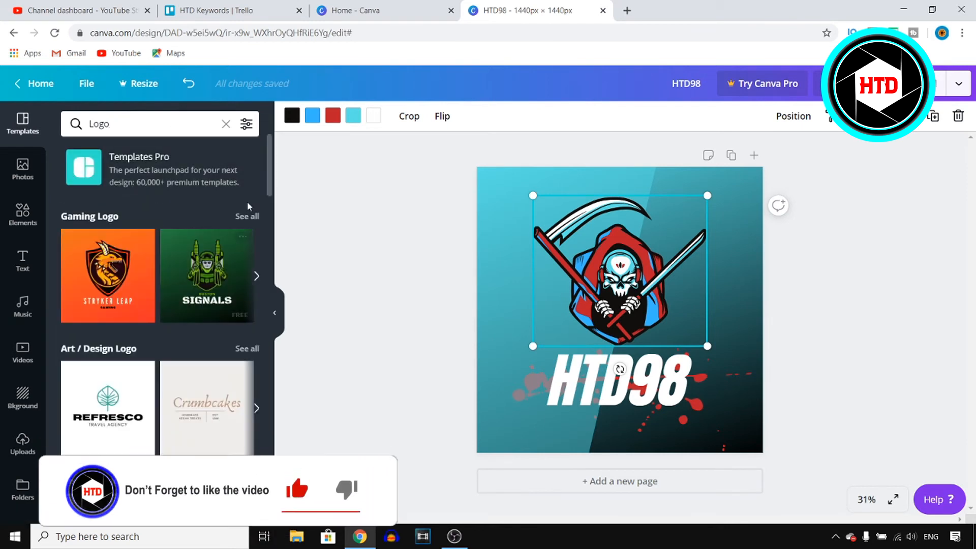
Step: Browse the Art / Design Logo templates in the logo search results
scroll(267, 199, down, 5)
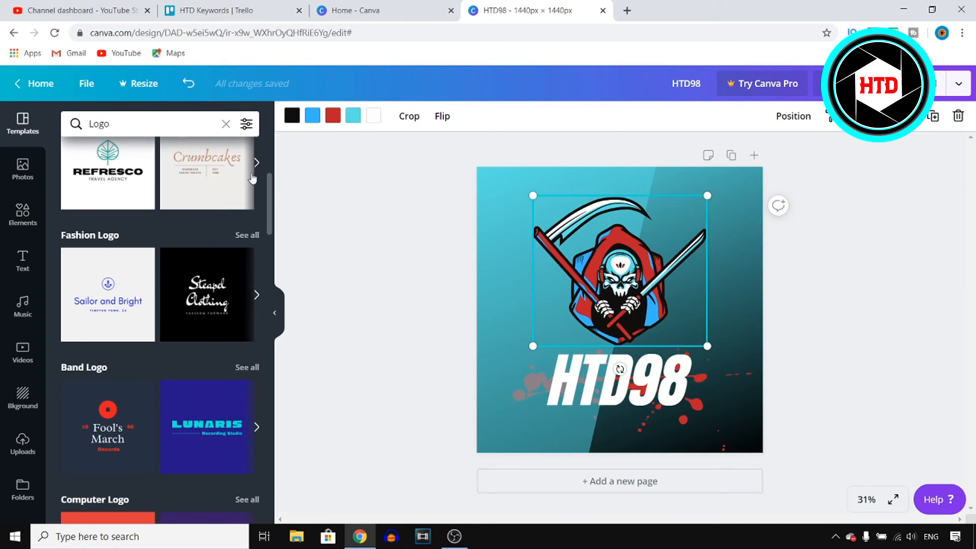
scroll(244, 214, up, 4)
click(246, 312)
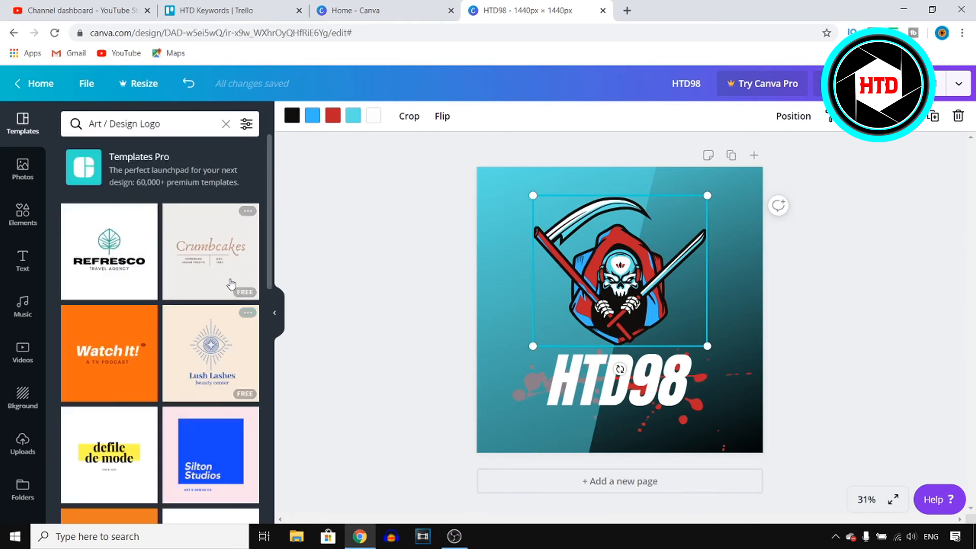
scroll(233, 285, down, 10)
scroll(232, 285, down, 15)
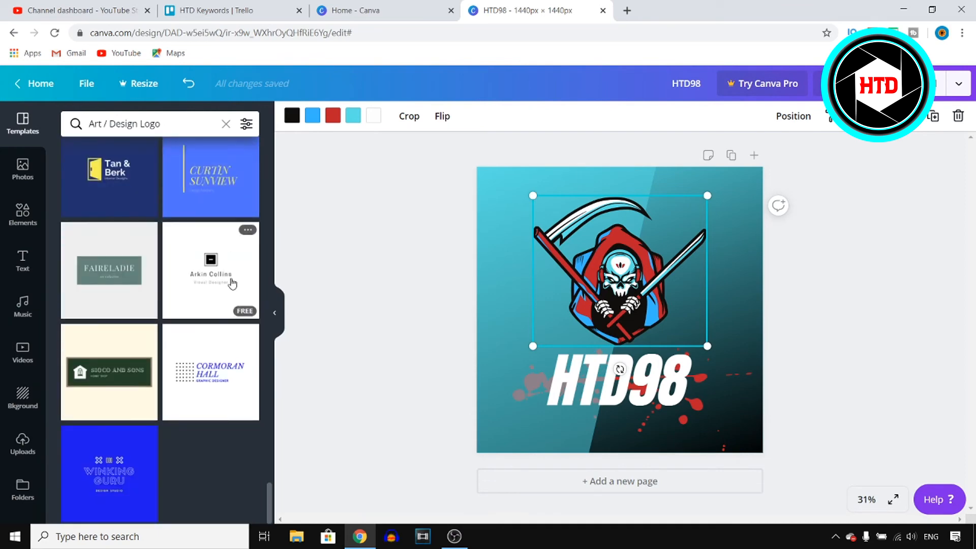
scroll(232, 283, up, 20)
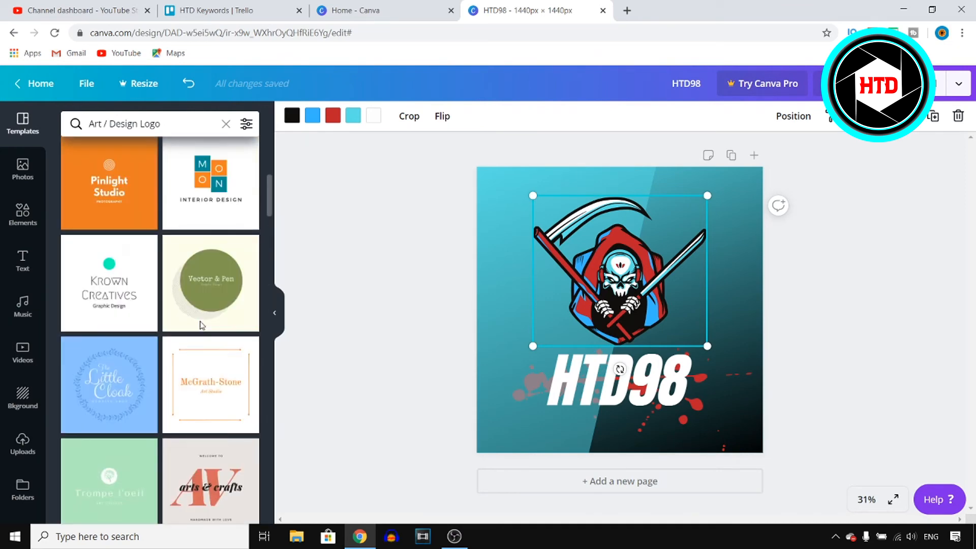
scroll(201, 325, up, 5)
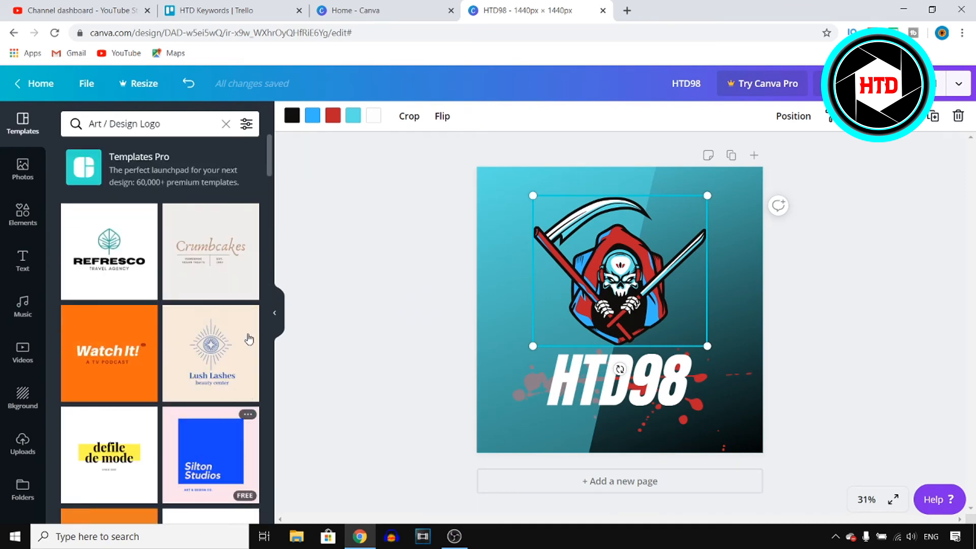
scroll(193, 276, down, 4)
scroll(193, 275, up, 4)
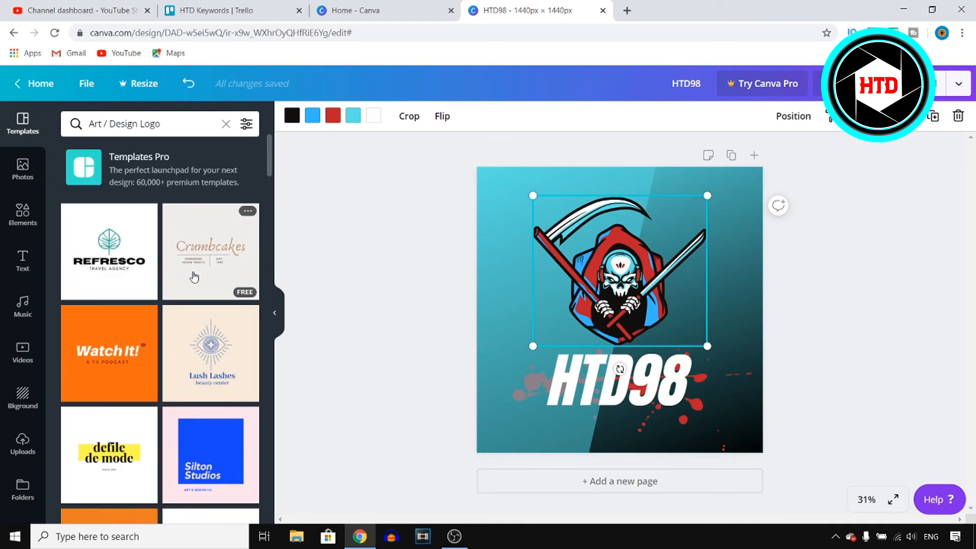
Step: Apply the Refresco travel agency logo template and delete its leaf icon
click(131, 235)
click(598, 271)
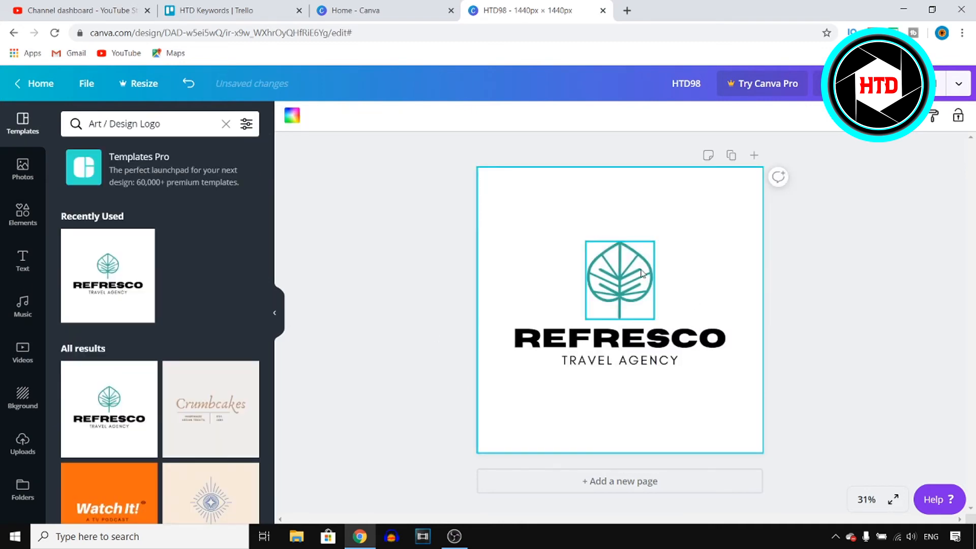
click(642, 268)
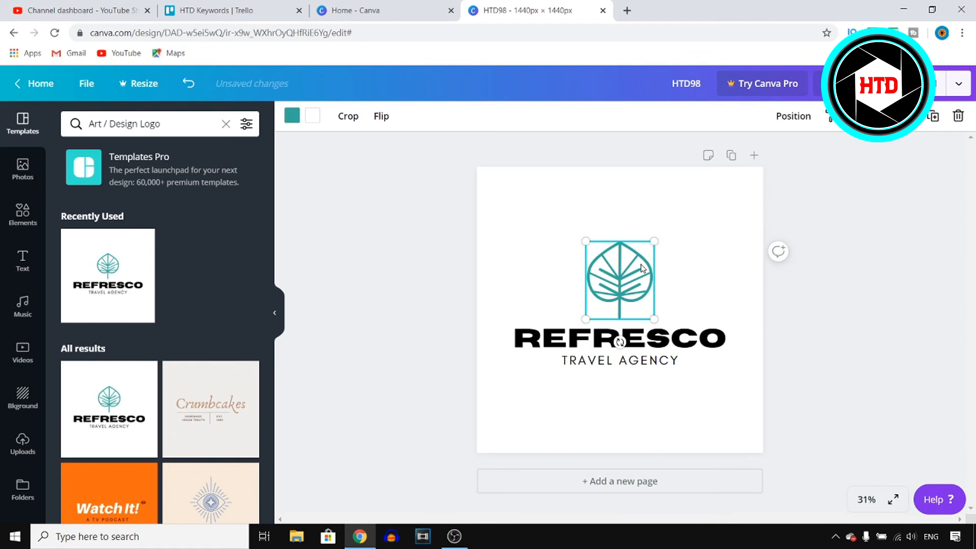
key(Delete)
Step: Add a burger icon from a food elements search, place it above the title and colour it black
click(23, 214)
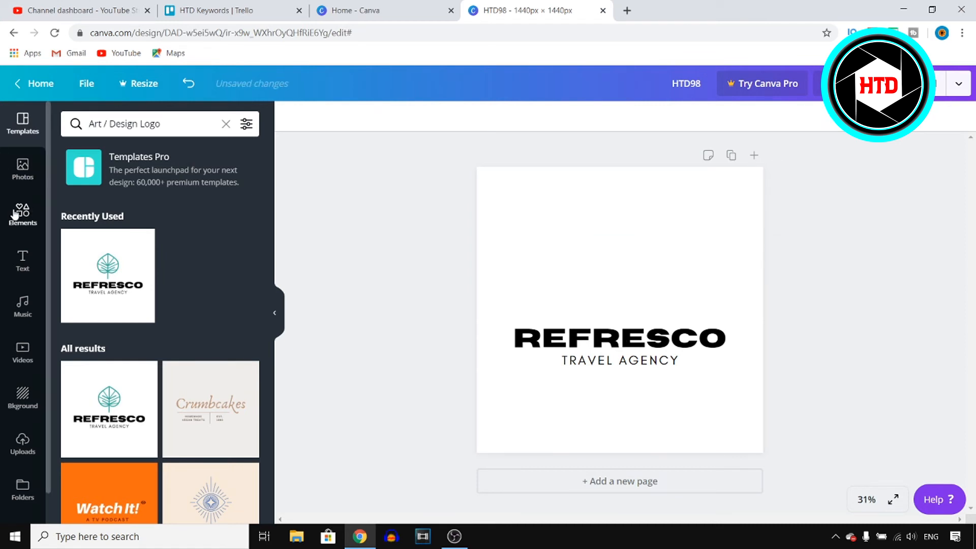
click(178, 124)
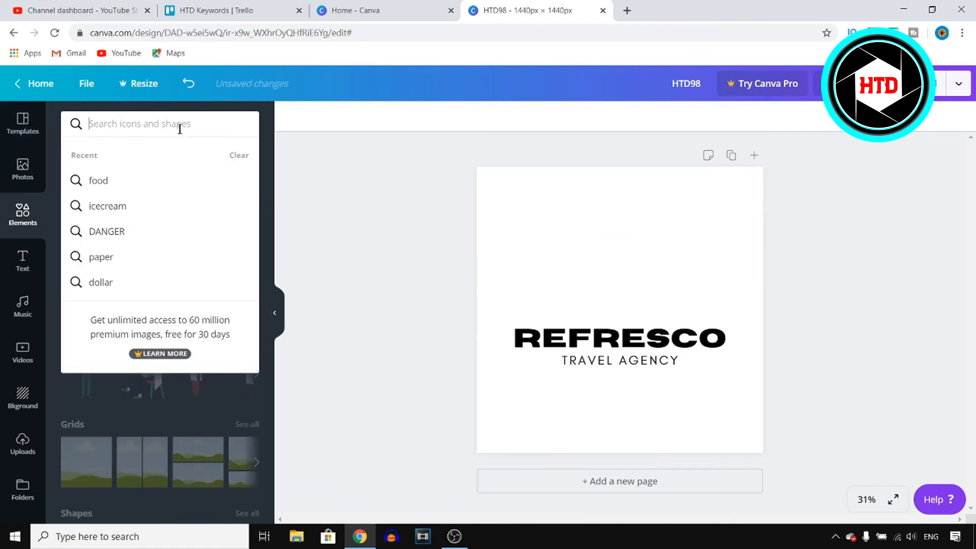
click(144, 181)
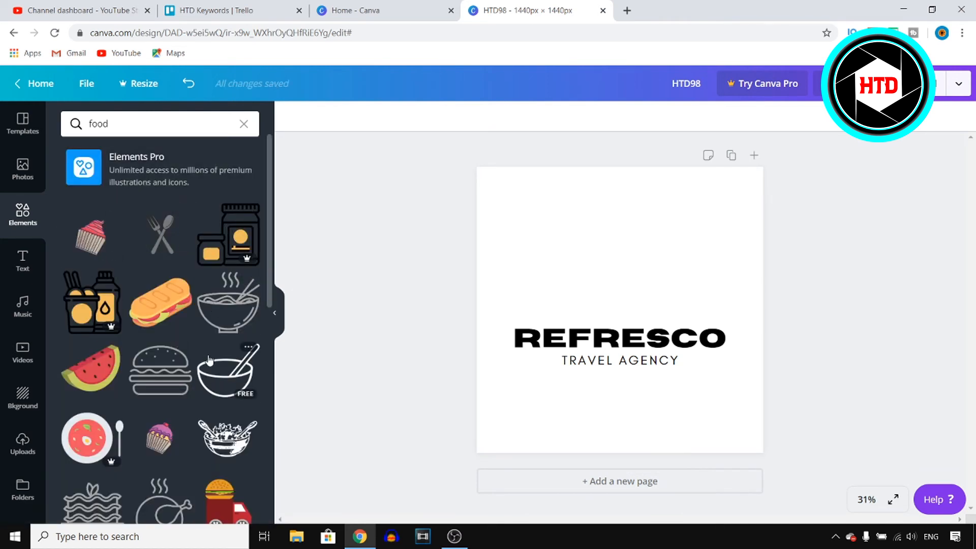
click(160, 370)
drag(651, 285, 653, 246)
click(291, 115)
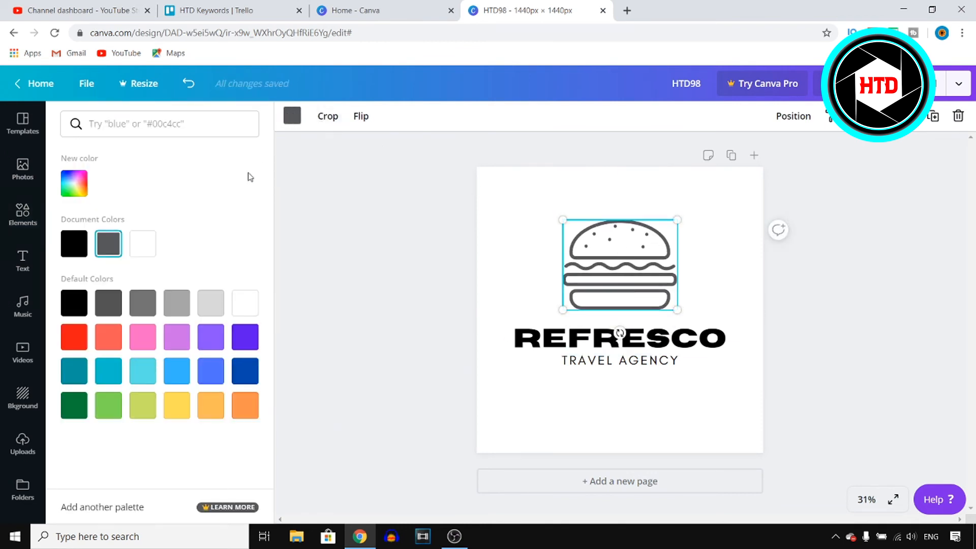
click(79, 244)
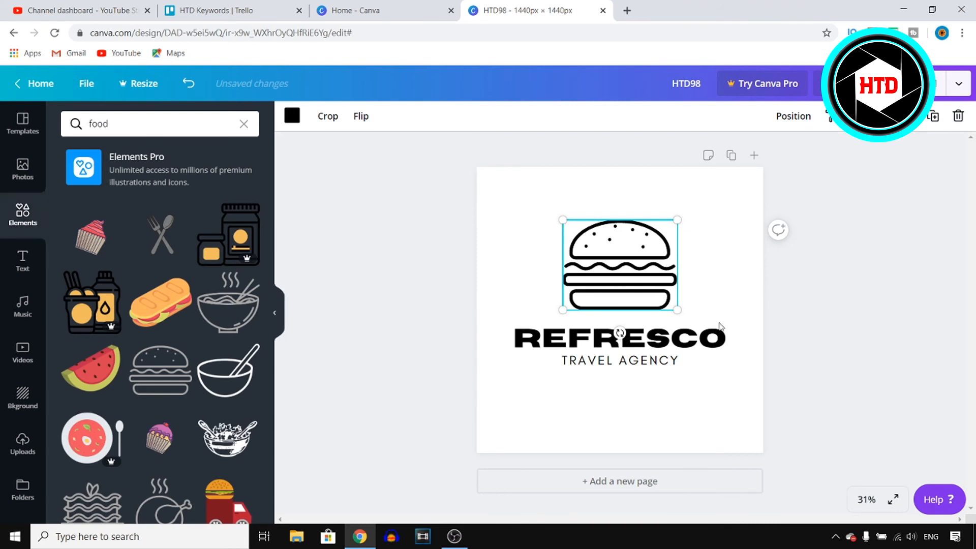
Step: Replace the REFRESCO title with HTD FOOD
click(697, 337)
drag(726, 338, 471, 323)
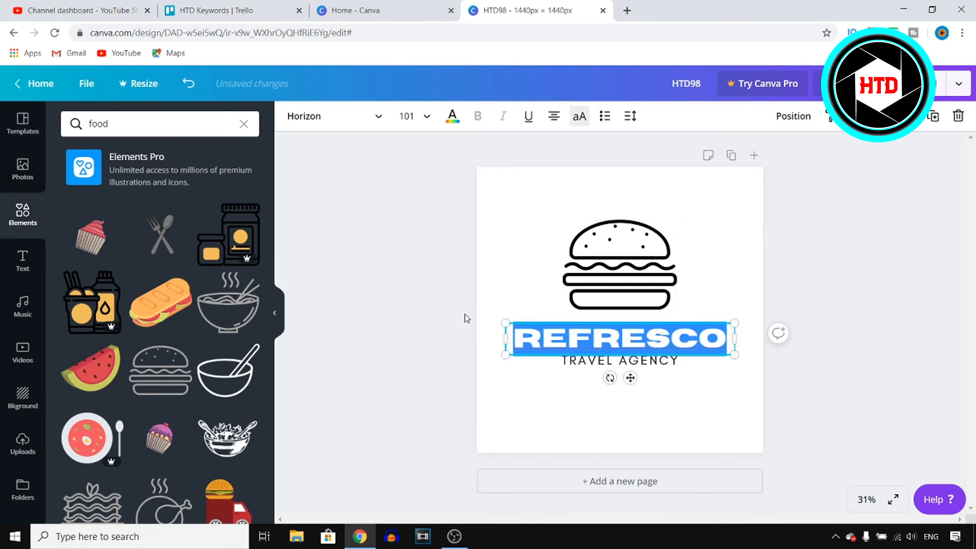
text(HTD FOO)
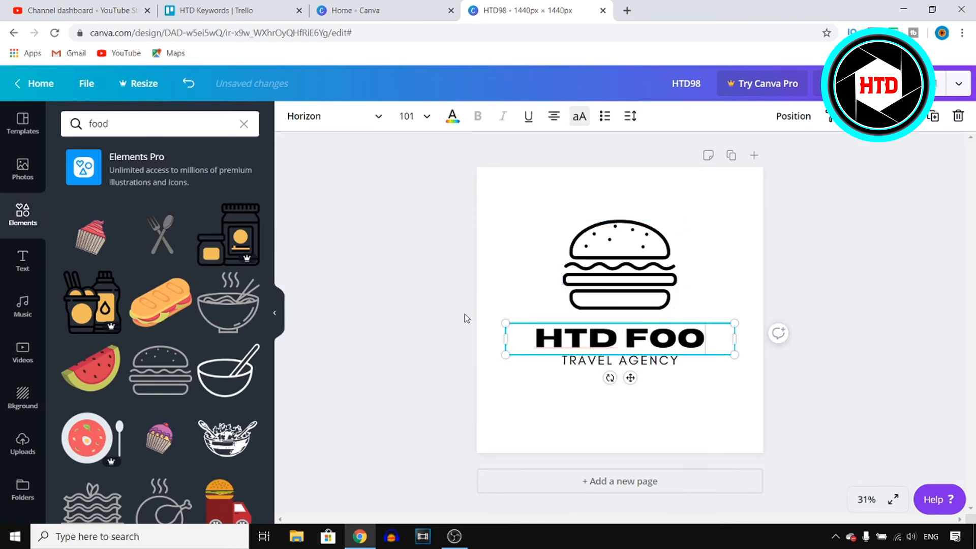
text(D)
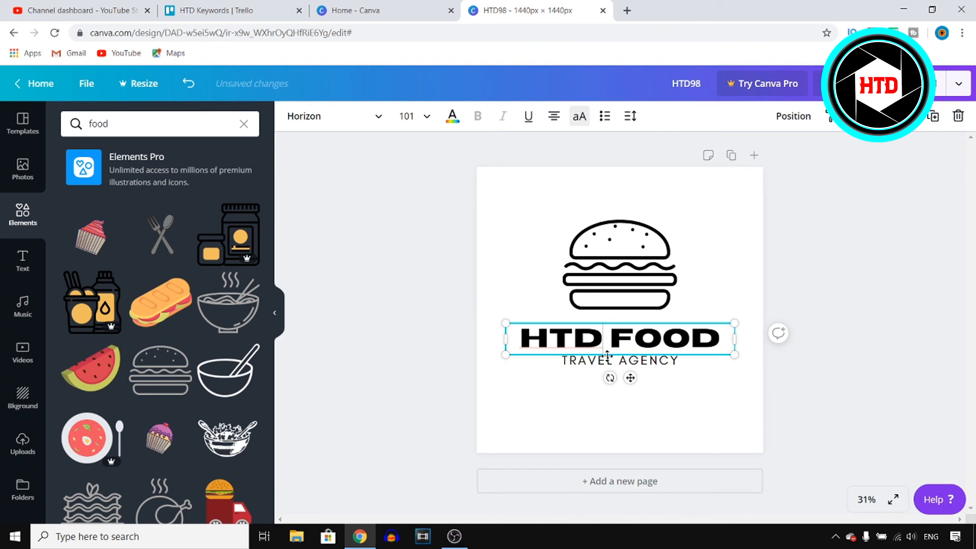
Step: Delete the TRAVEL AGENCY subtitle text
click(676, 362)
drag(665, 360, 514, 356)
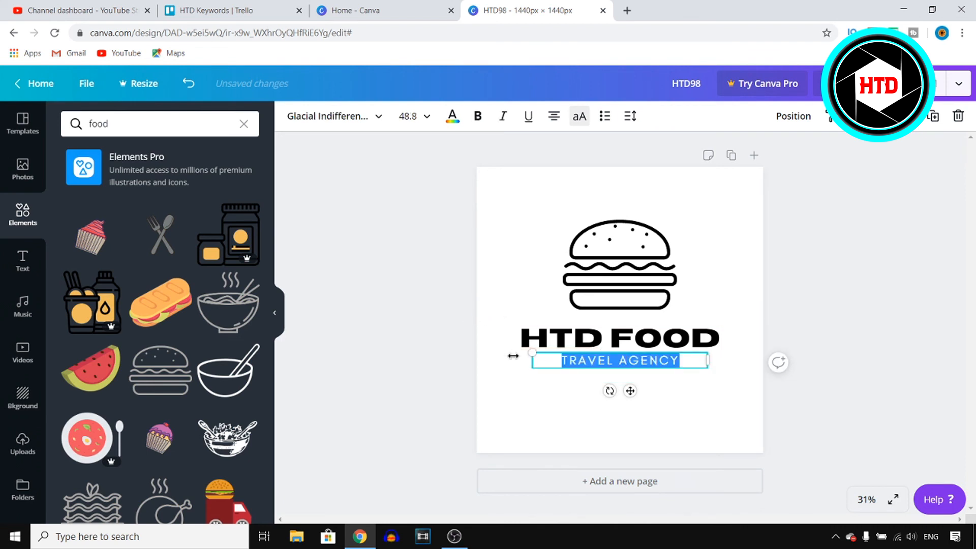
key(BackSpace)
click(838, 251)
click(744, 222)
Step: Try light turquoise and blue page backgrounds, then set the background back to white
click(292, 116)
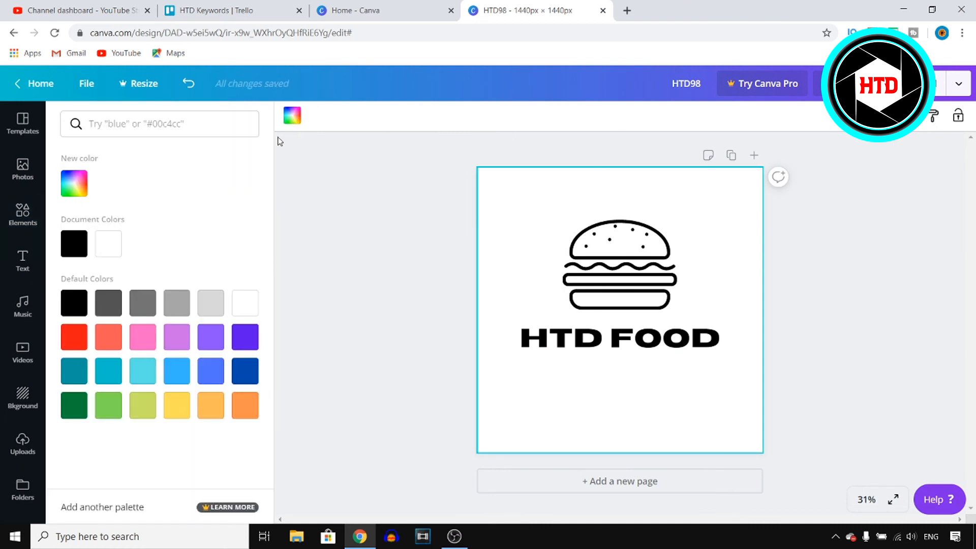
click(142, 370)
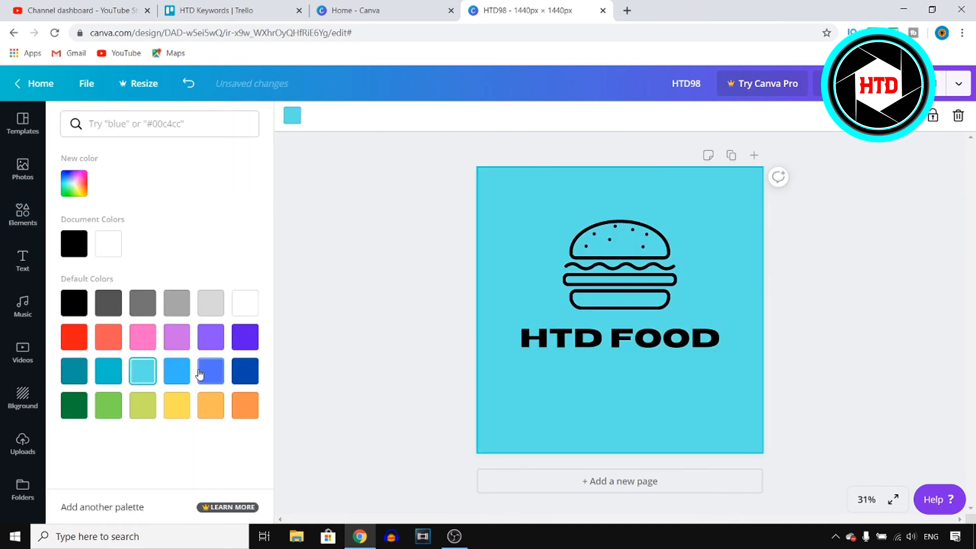
click(178, 373)
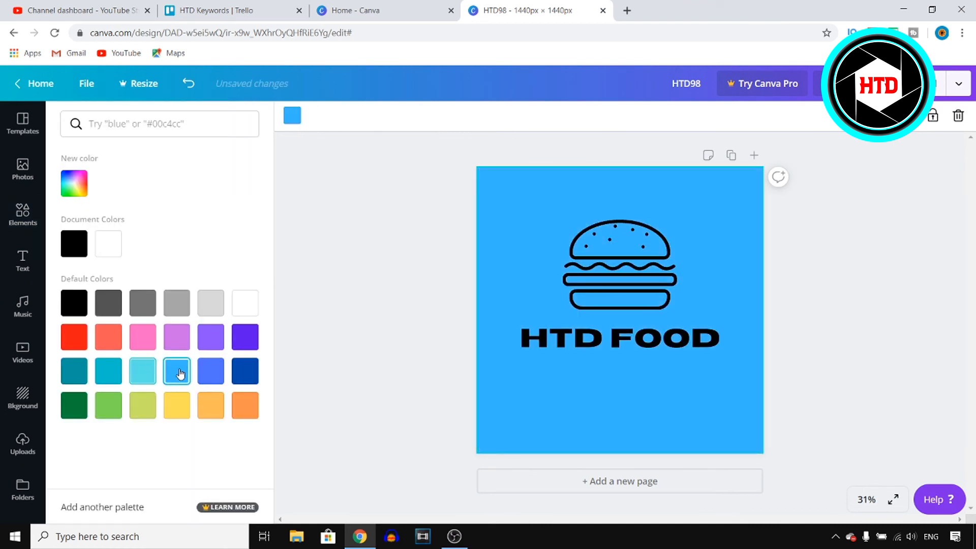
click(215, 364)
click(108, 244)
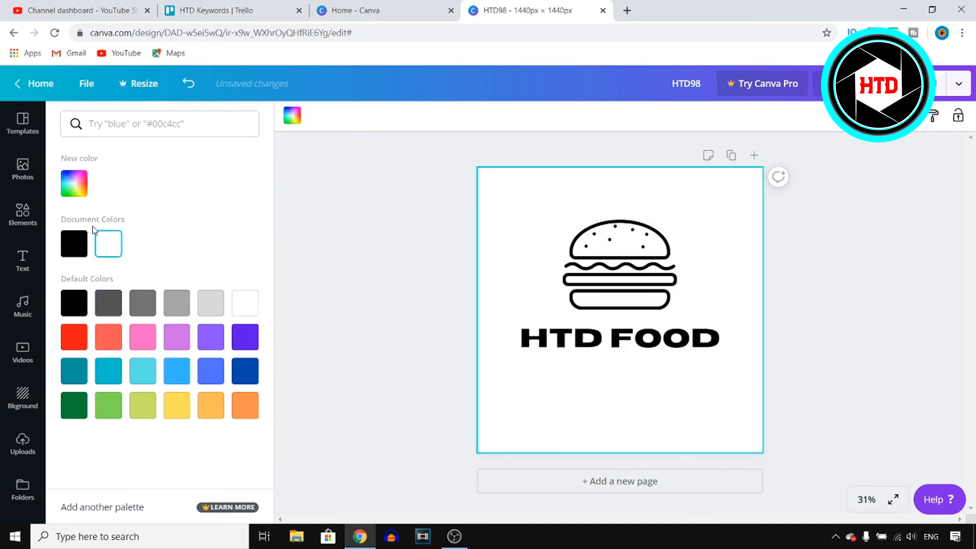
Step: Download the design as a JPG file and close the image viewer
click(23, 122)
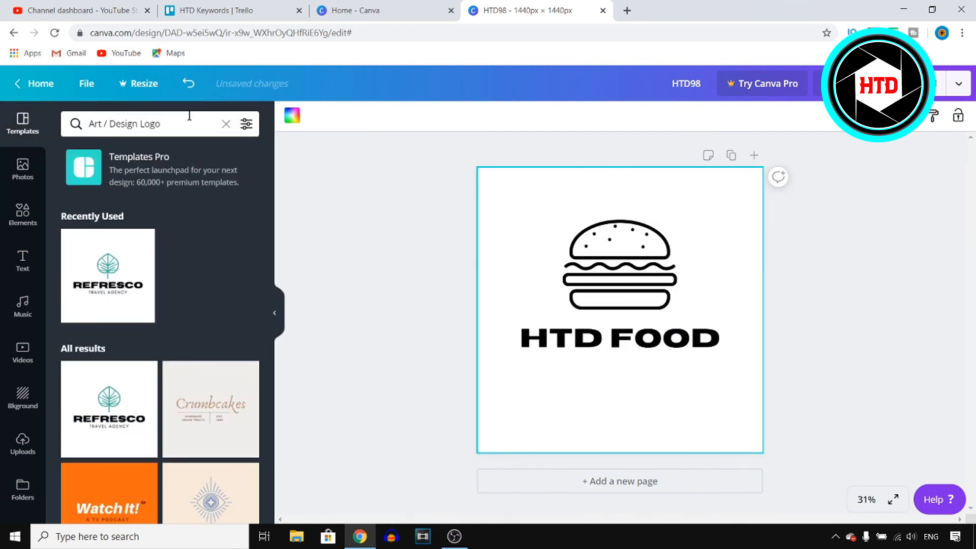
click(225, 125)
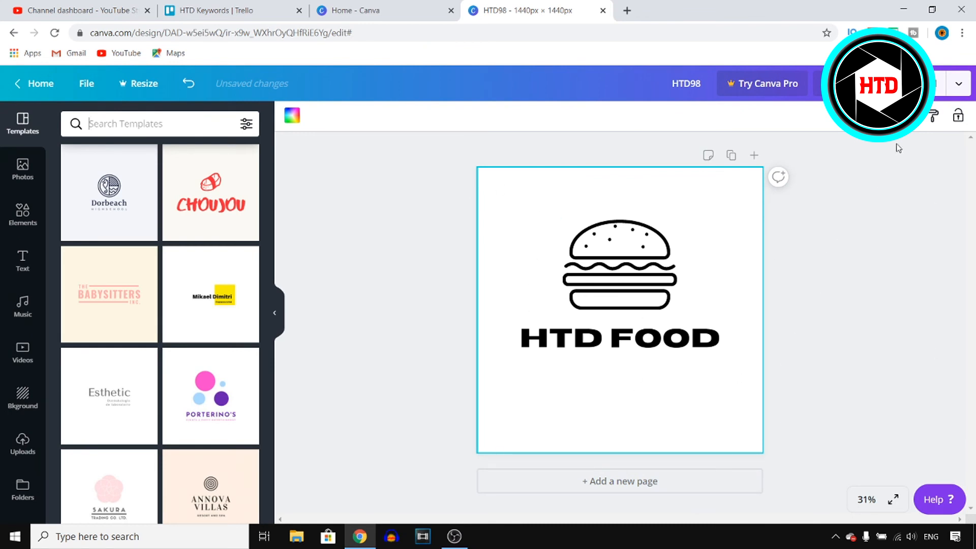
click(915, 84)
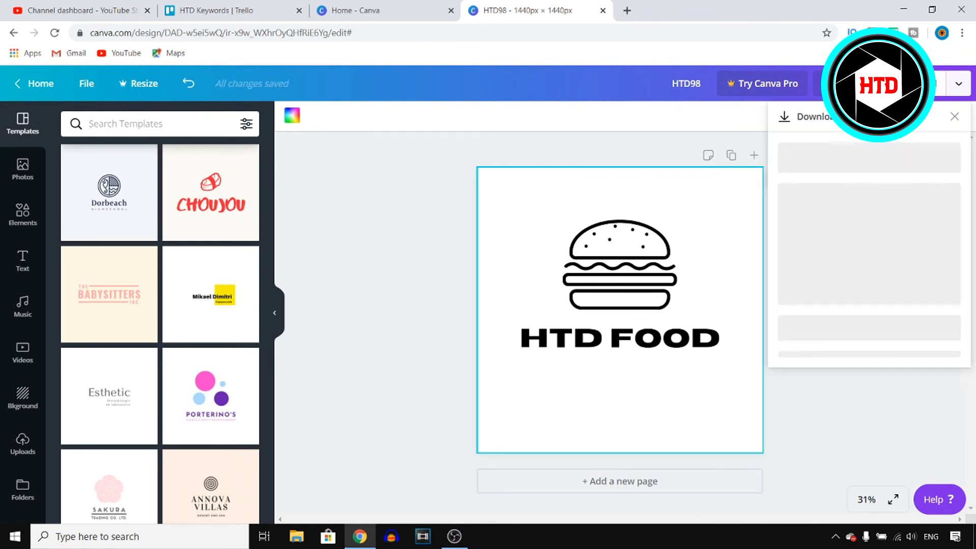
click(874, 168)
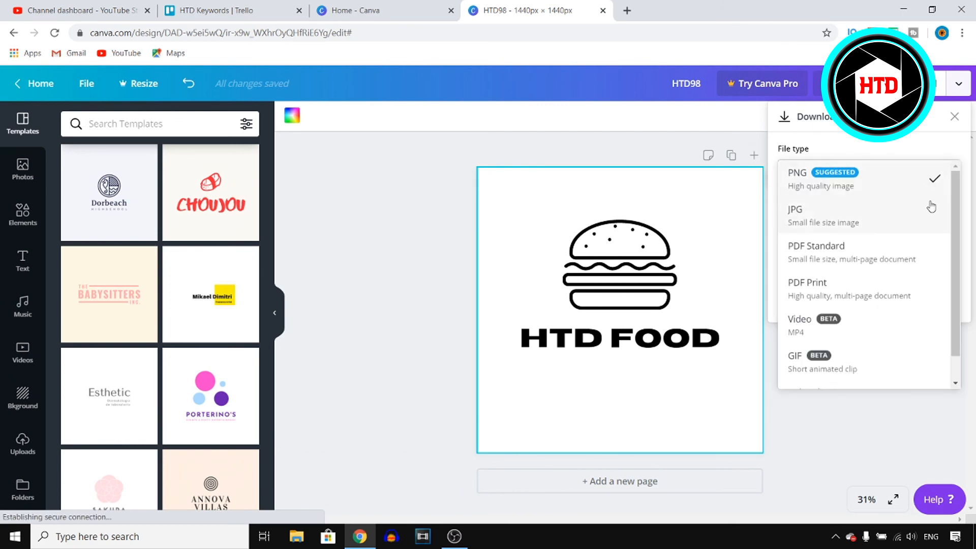
click(877, 212)
click(864, 305)
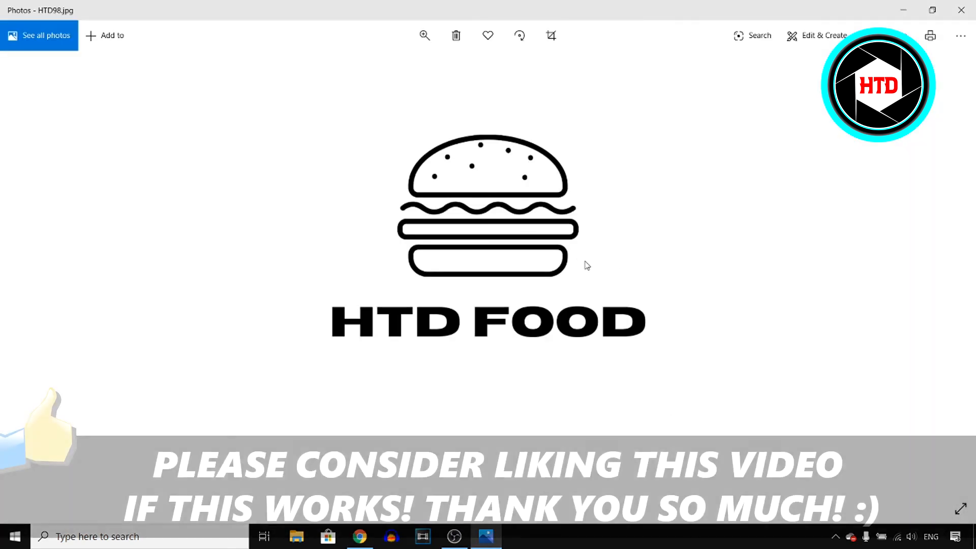
click(961, 10)
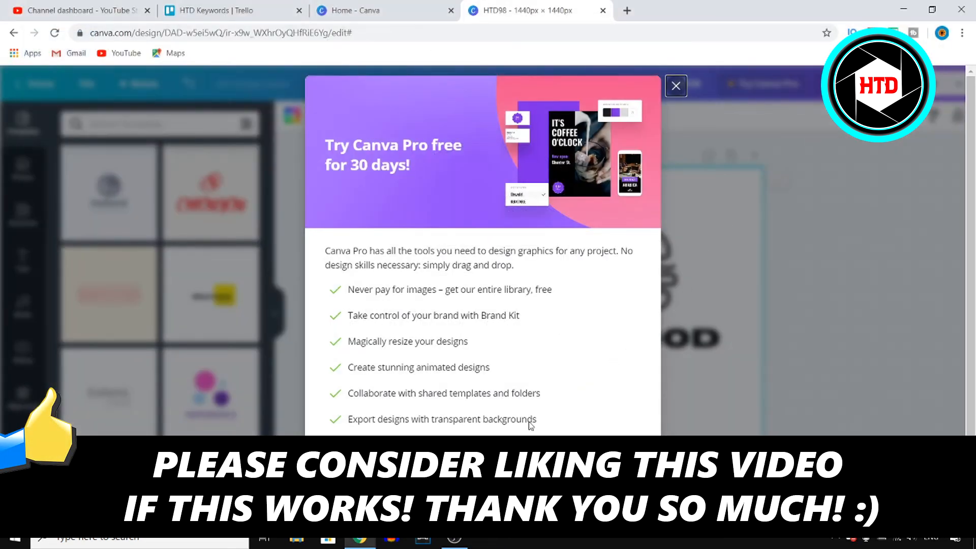